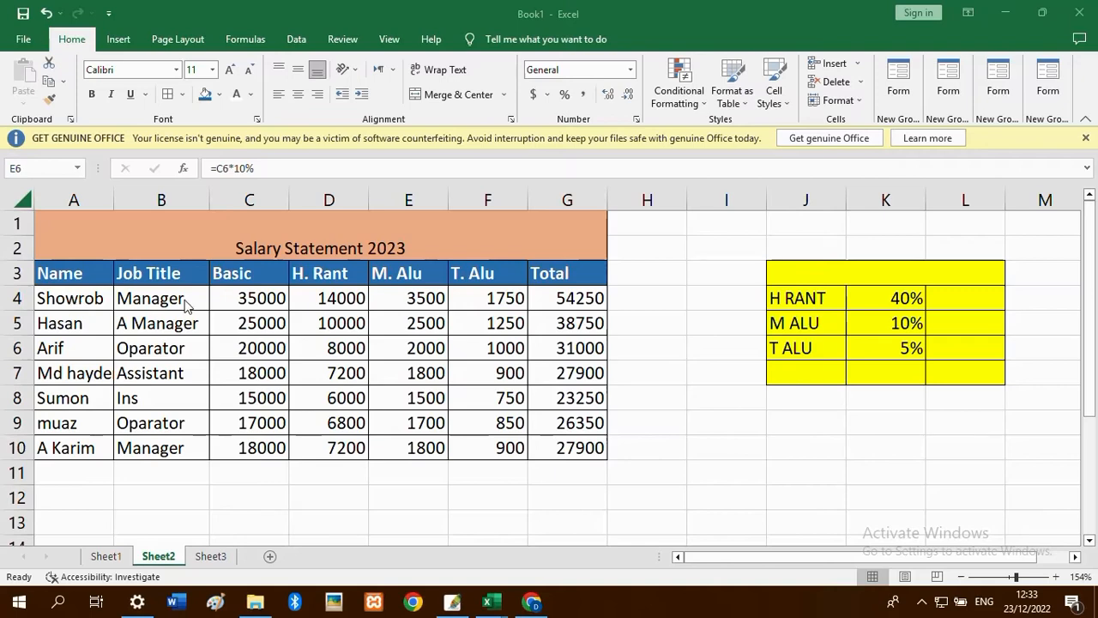
- Review the basic salaries in C4:C10 and the H RANT, M ALU and T ALU percentages in K4:K6
drag(259, 296, 272, 442)
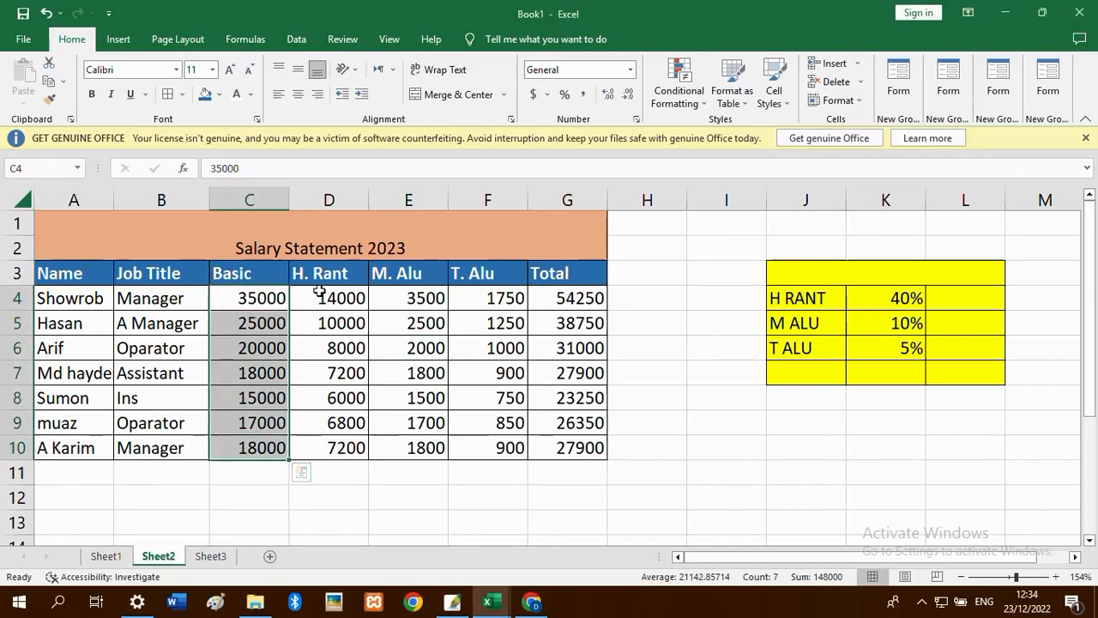
click(858, 300)
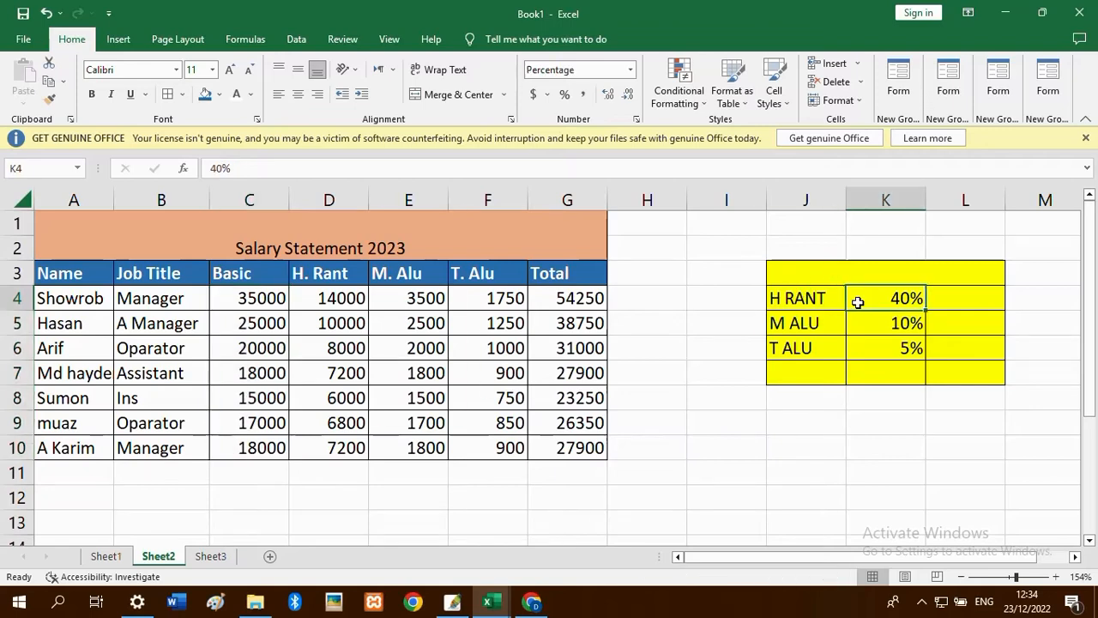
click(903, 324)
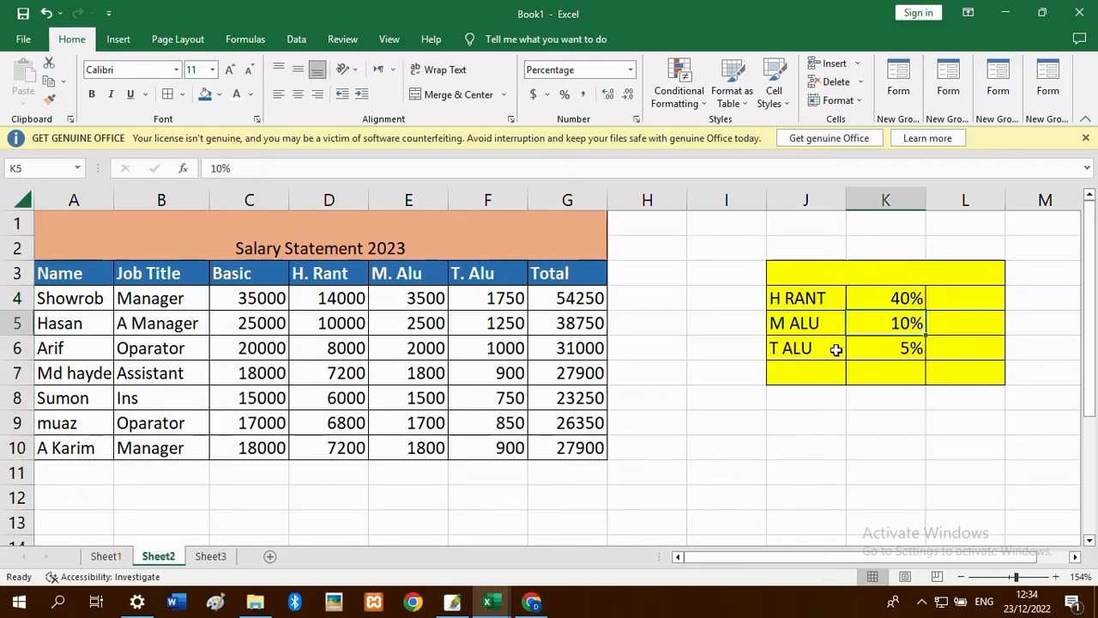
click(908, 348)
click(700, 369)
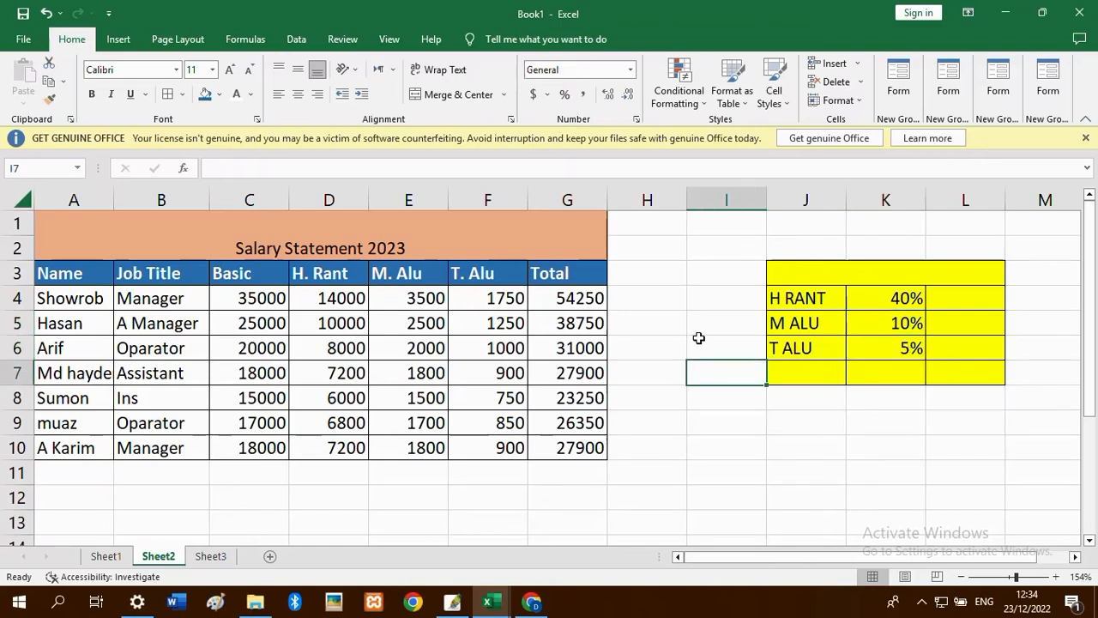
click(623, 360)
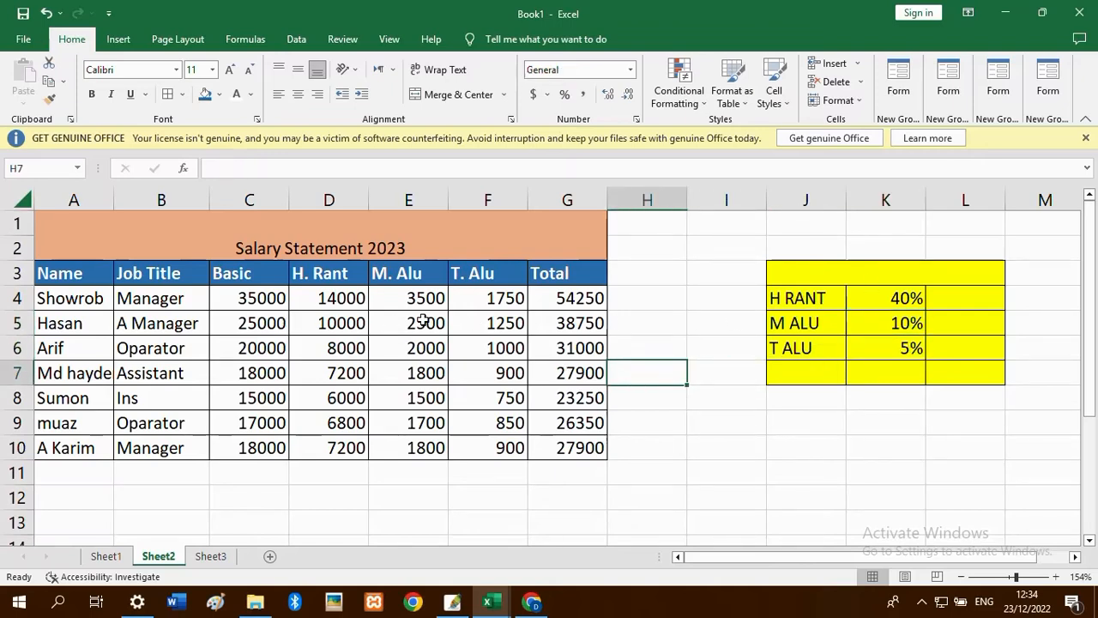
- Examine the H. Rant, M. Alu, T. Alu and Total formulas in row 4 of the salary statement
click(257, 297)
click(333, 300)
double_click(333, 300)
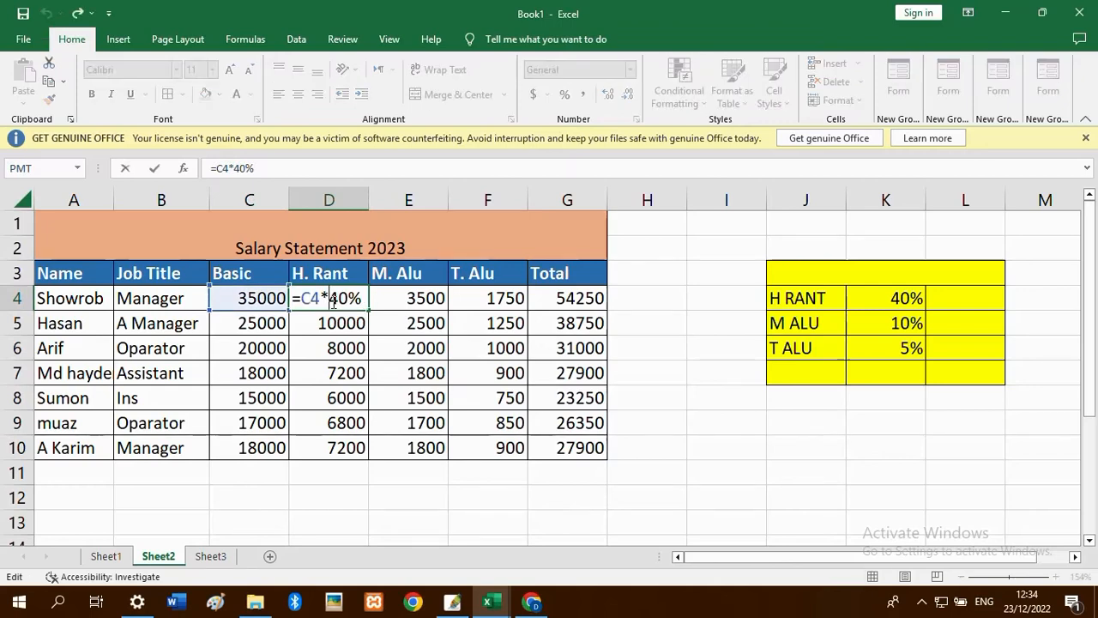
key(Return)
double_click(433, 305)
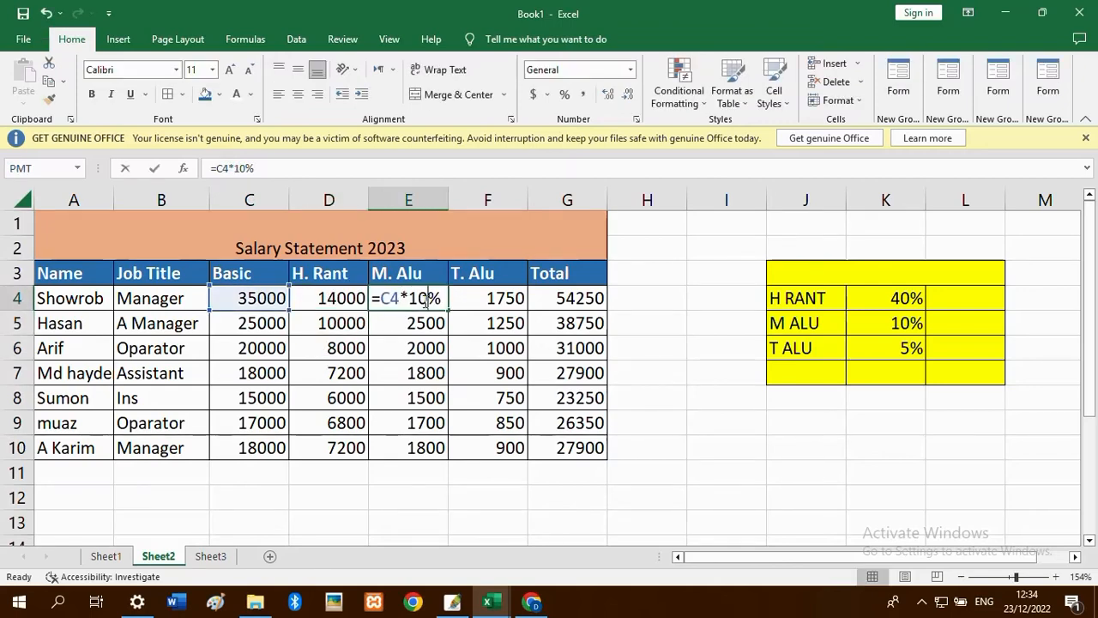
key(Return)
double_click(508, 295)
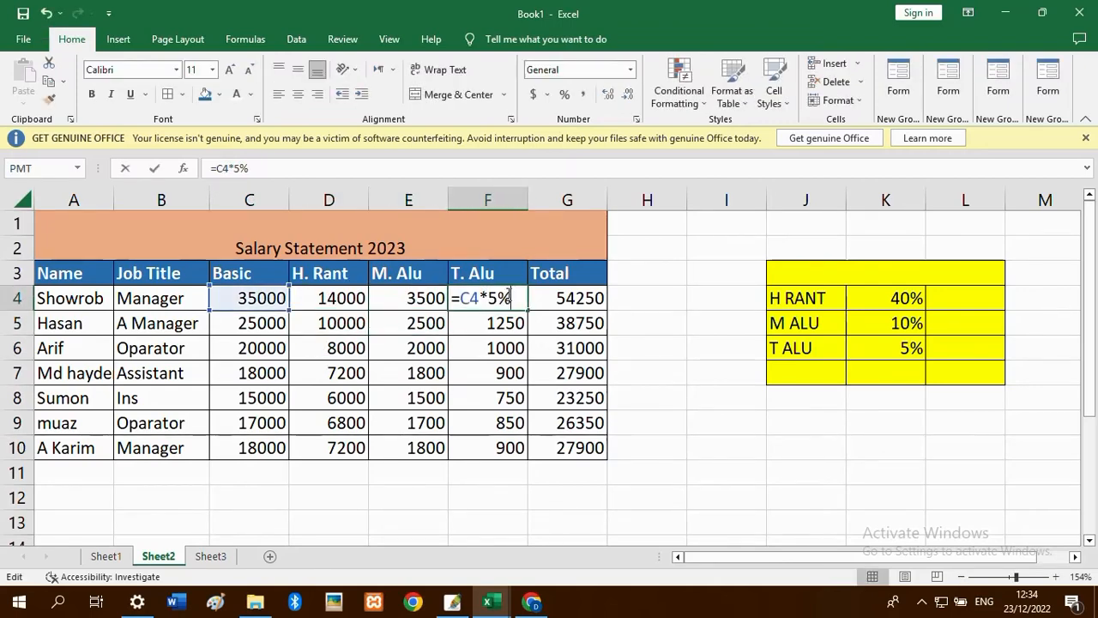
key(Return)
drag(272, 299, 485, 303)
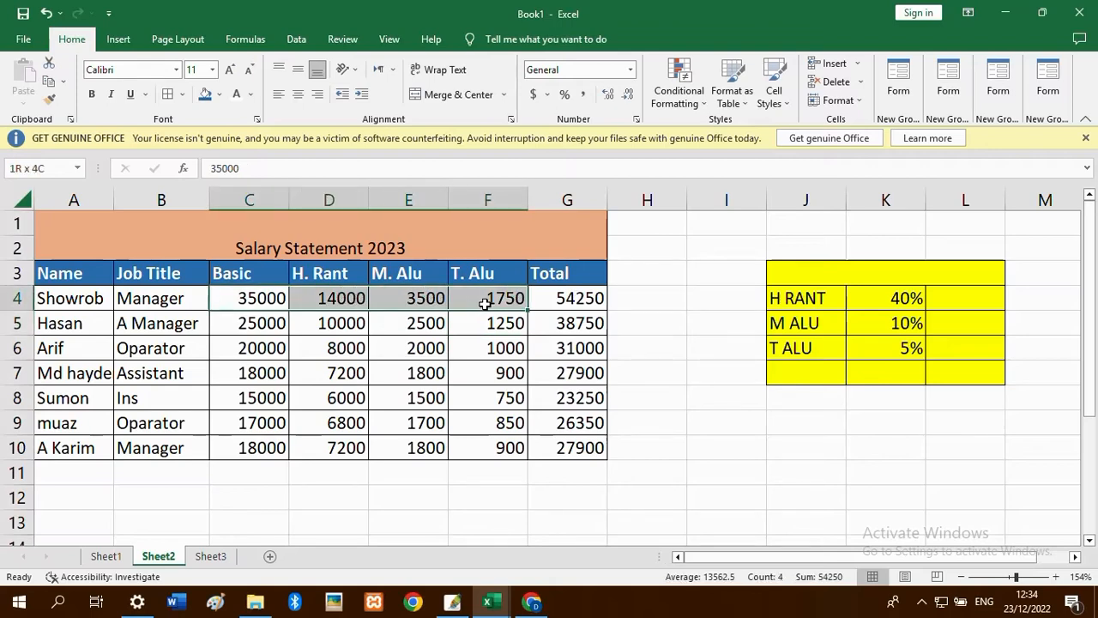
click(556, 298)
double_click(580, 297)
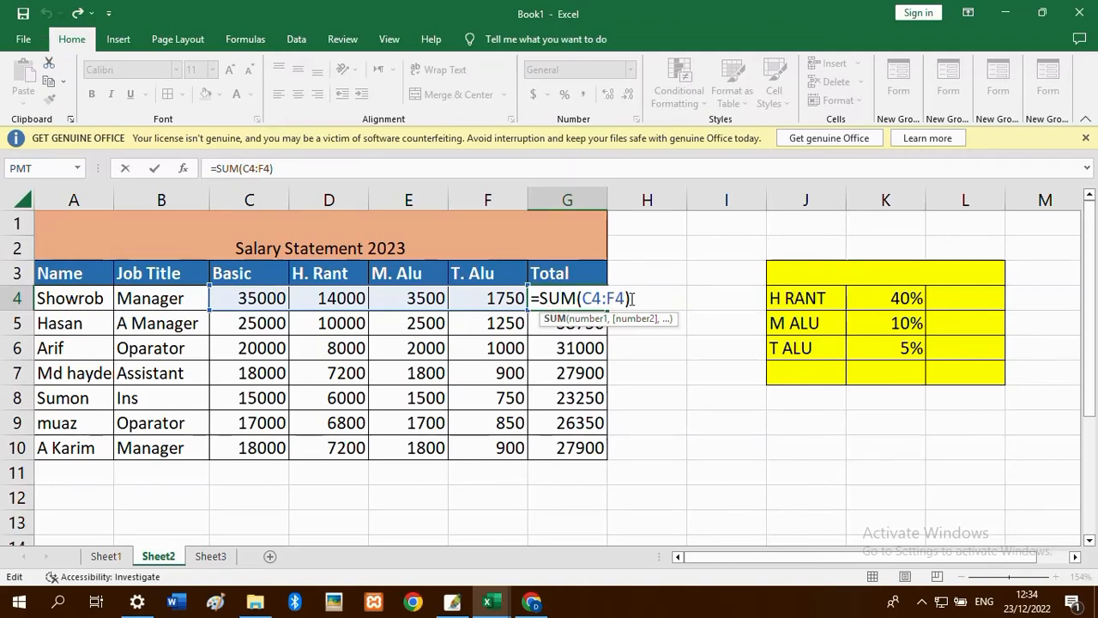
key(Return)
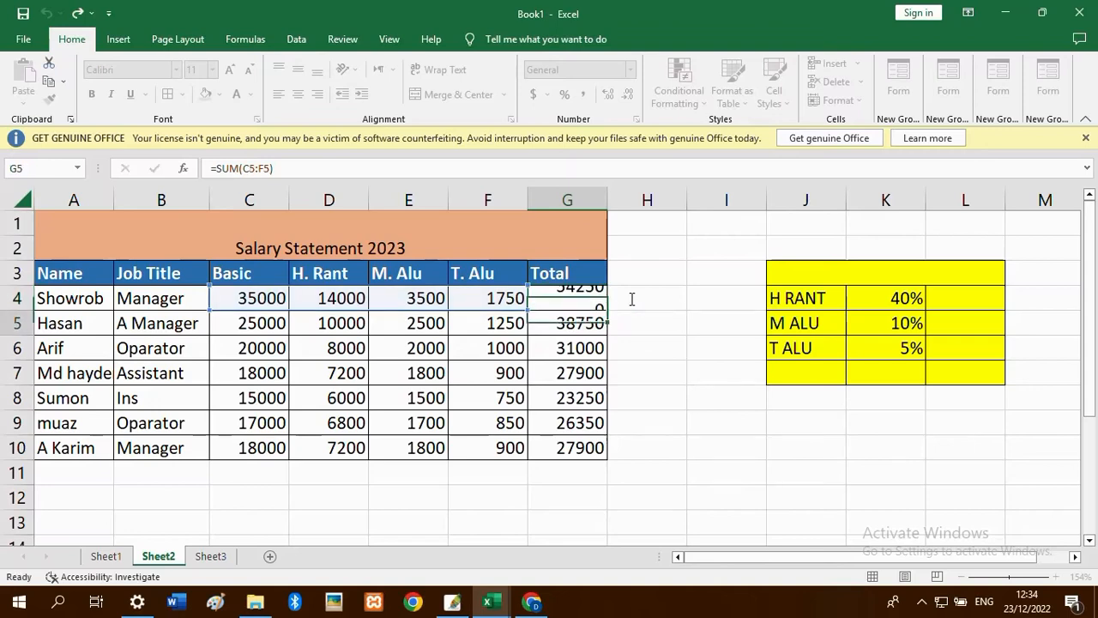
- On Sheet3, apply all borders to the range A1:G11
click(212, 556)
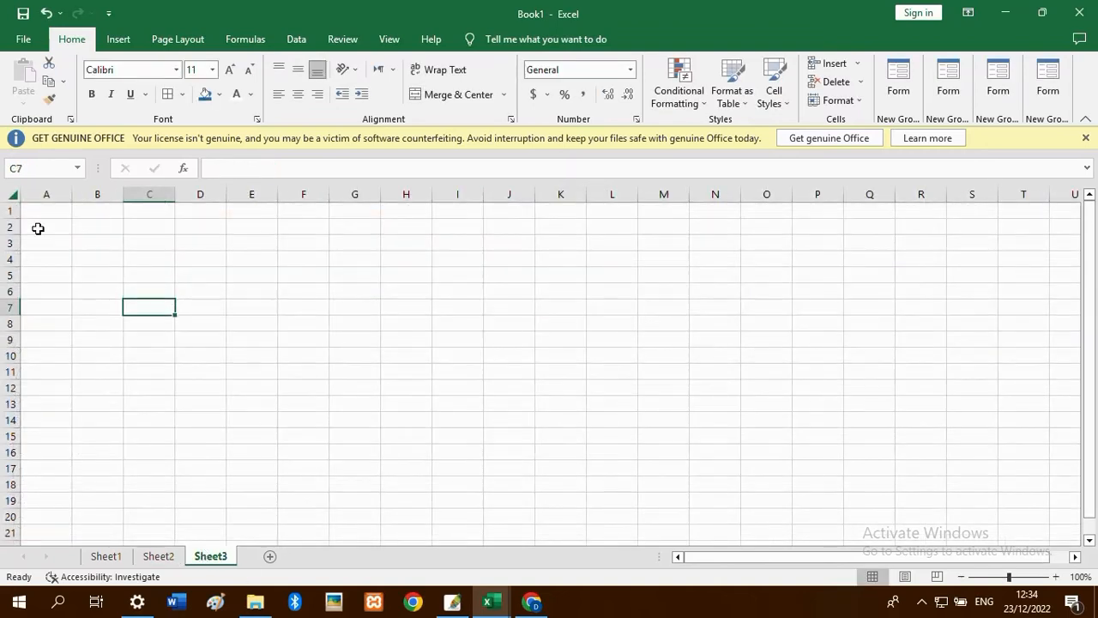
drag(38, 212, 345, 369)
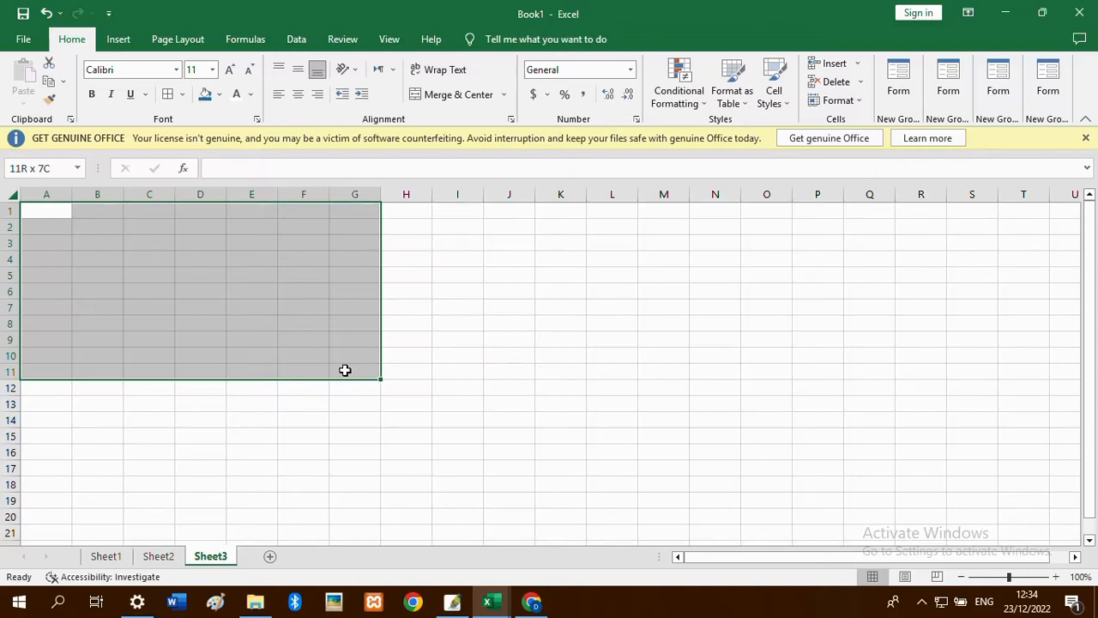
click(169, 94)
click(191, 228)
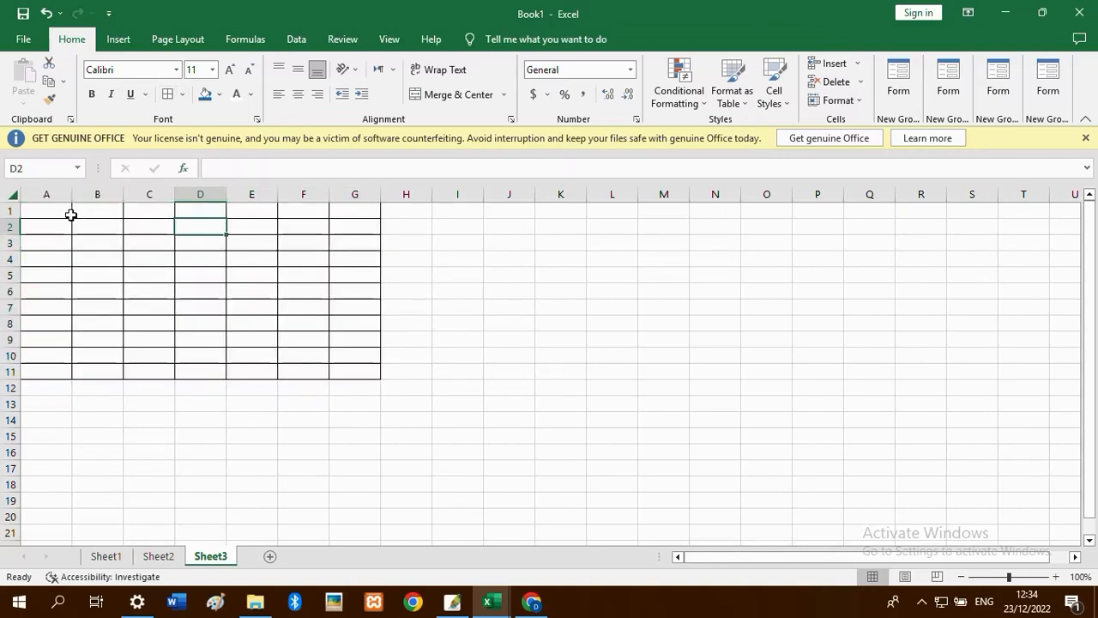
- Merge and center cells A1:G2 above the bordered table
click(71, 214)
drag(89, 215, 347, 231)
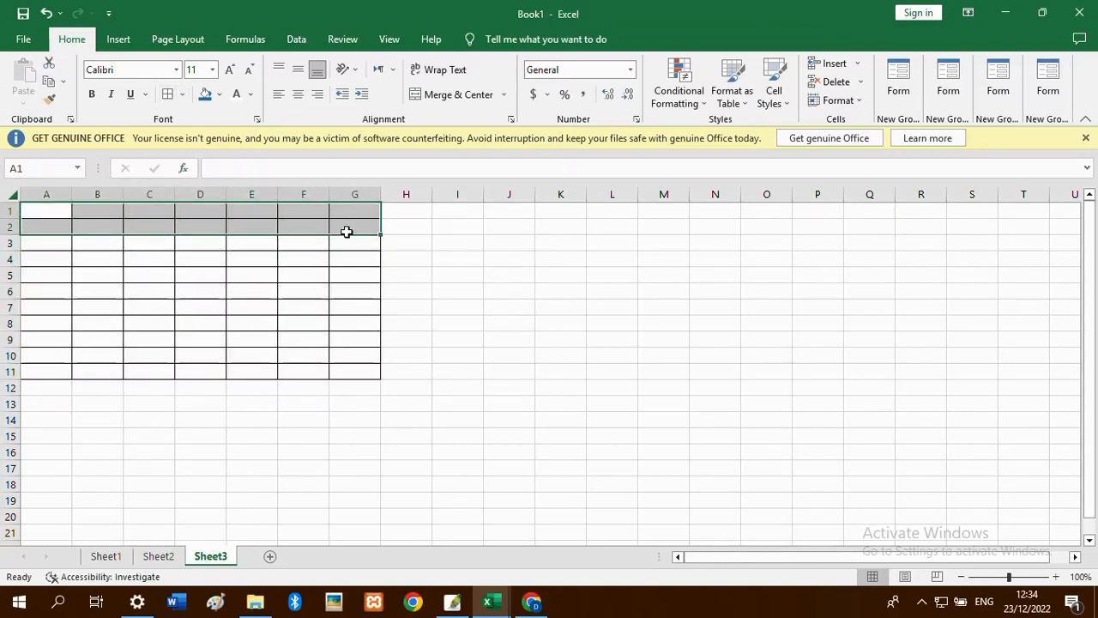
click(458, 96)
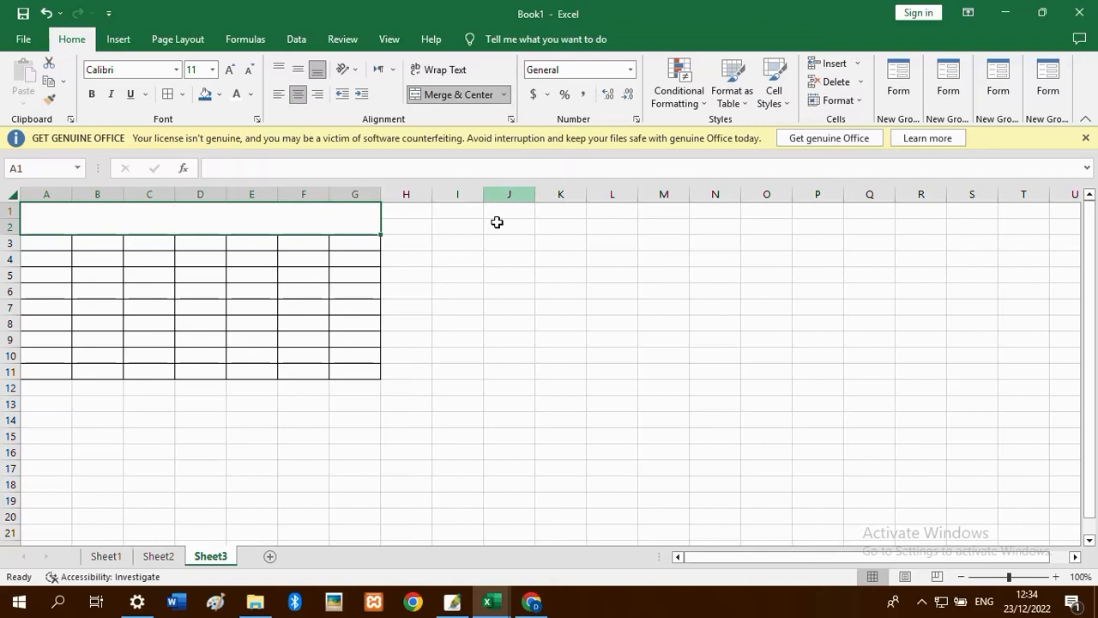
- Enter the title "SALARY SHEET 2023" in the merged cell A1
double_click(219, 219)
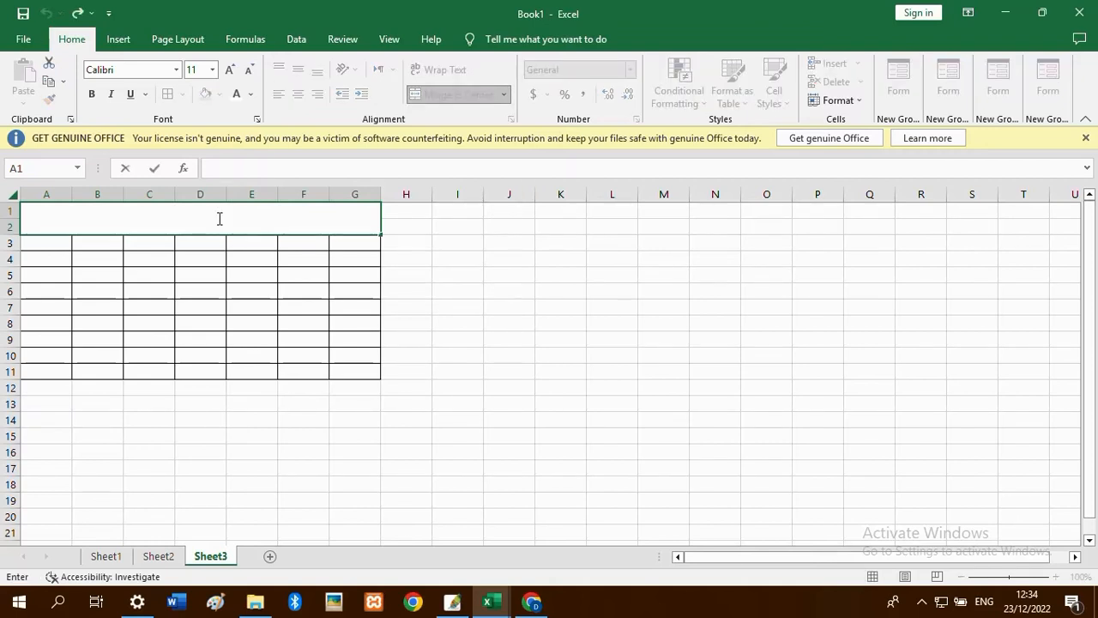
text(sALA)
key(BackSpace)
key(BackSpace)
key(BackSpace)
key(BackSpace)
text(SALARY)
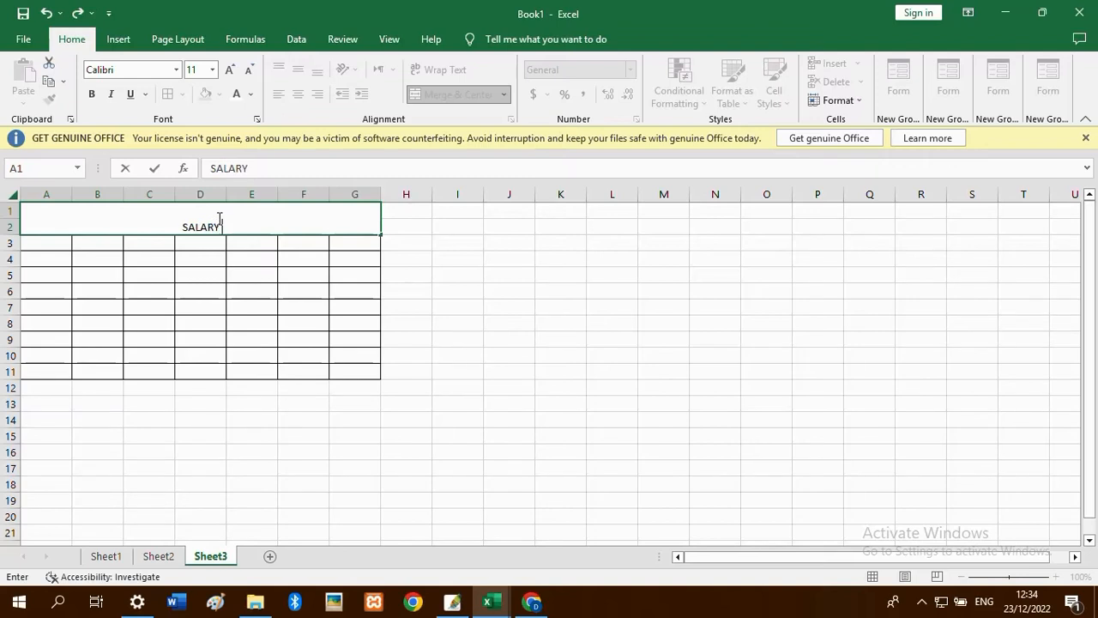
text( SHEET)
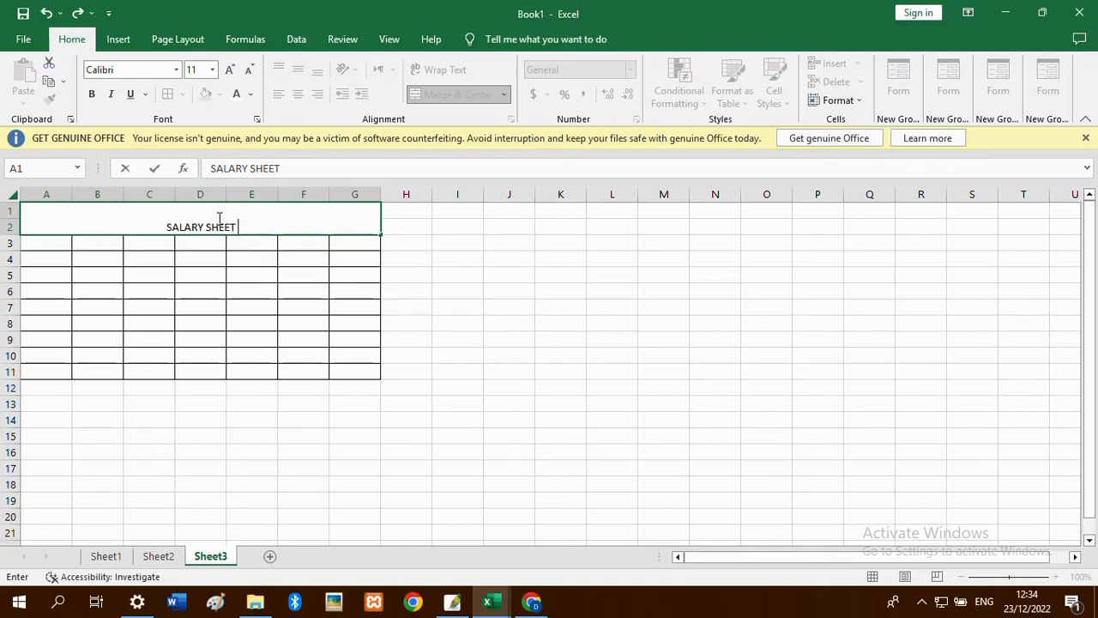
text( 2023)
key(Return)
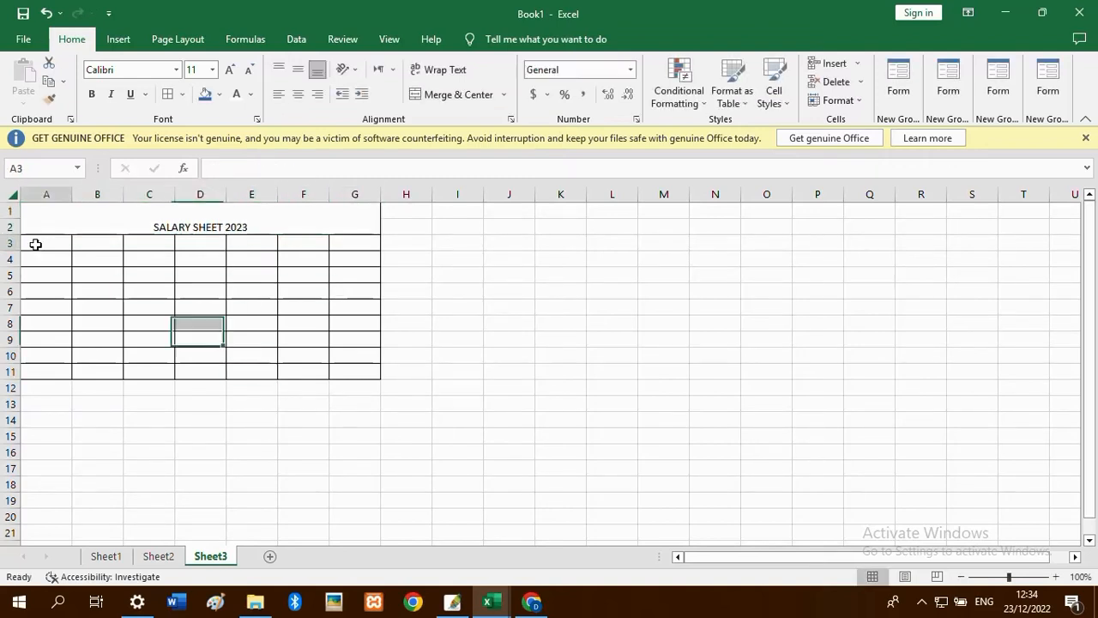
- Enter the column headers "NAME" in A3 and "JOB TITLE" in B3
double_click(38, 245)
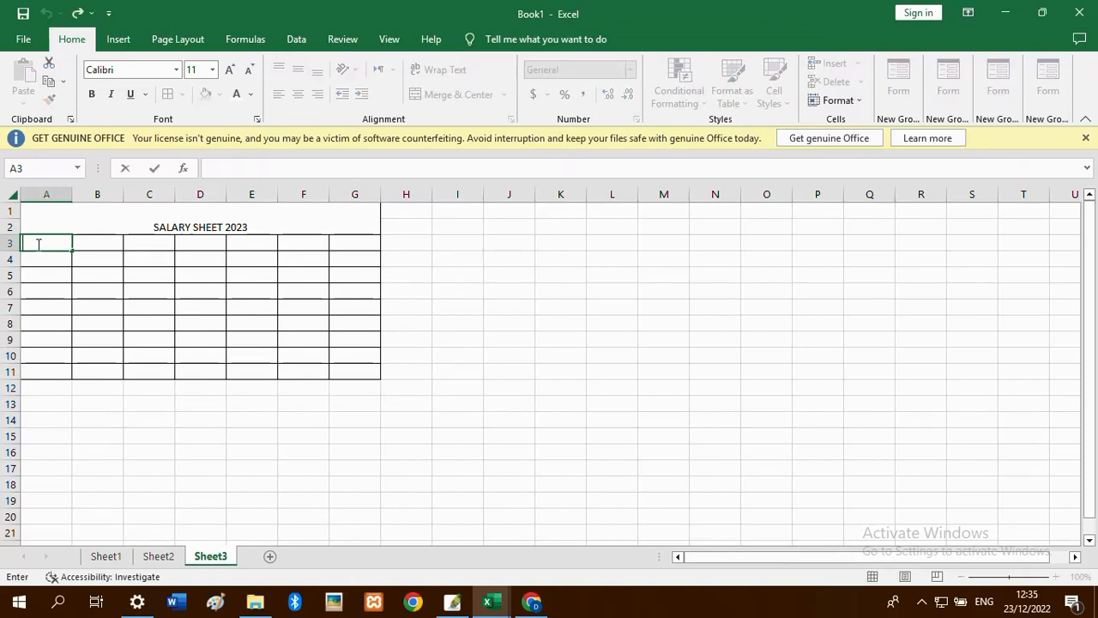
text(nAM)
key(BackSpace)
key(BackSpace)
key(BackSpace)
text(NAME)
key(Tab)
text(JOB TI)
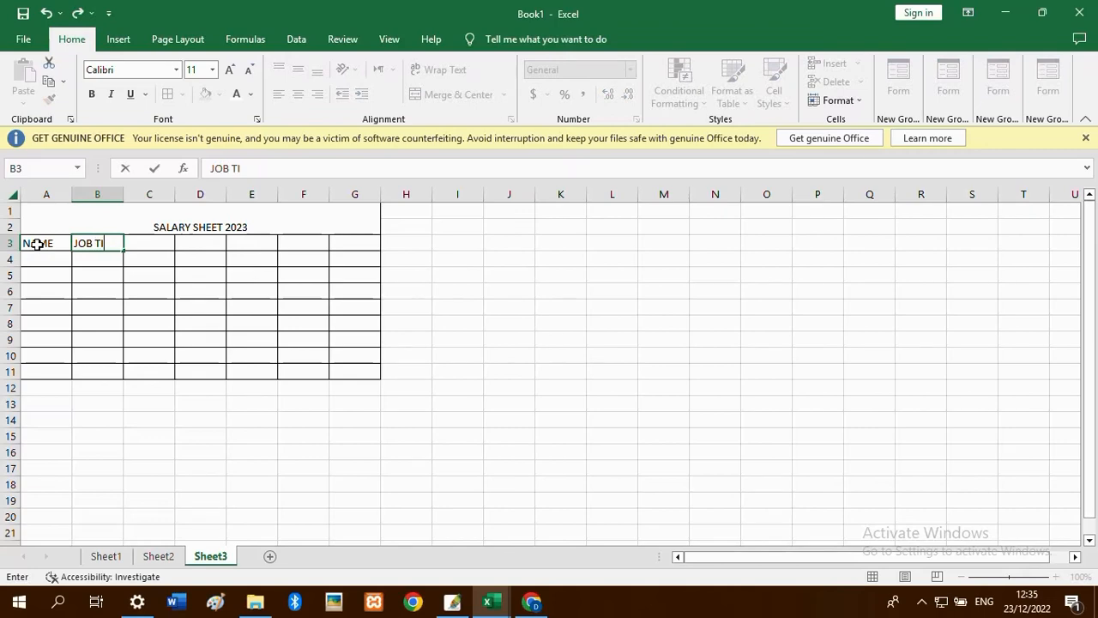
text(TLE)
key(Tab)
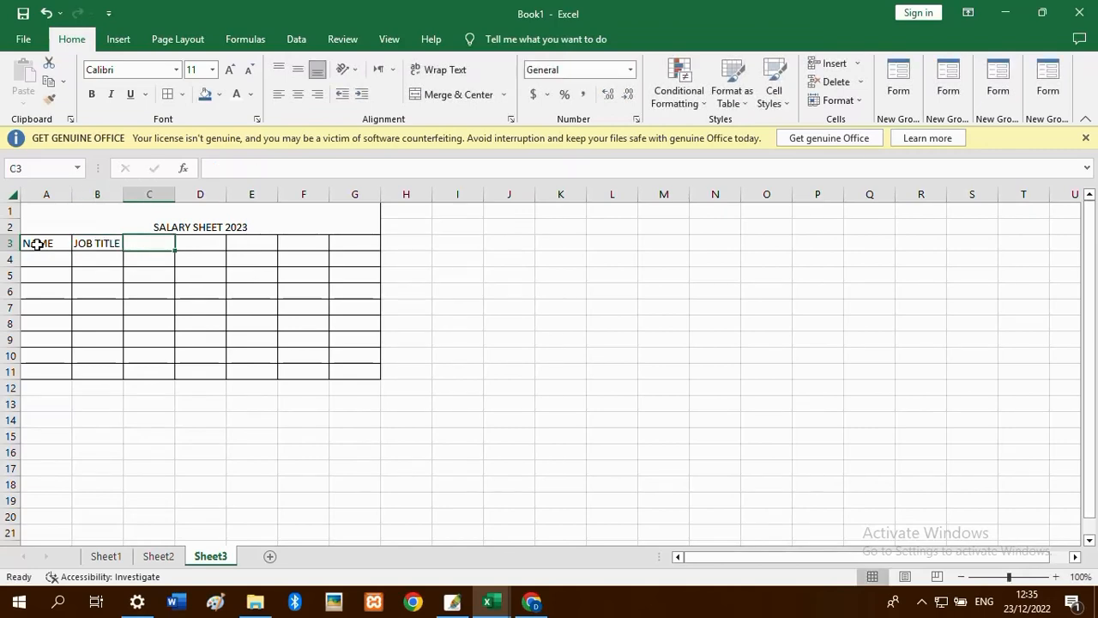
- Enter the headers "BASIC", "H. RANT", "M. ALU" and "T. ALU" in cells C3 to F3
text(BASIC)
key(Tab)
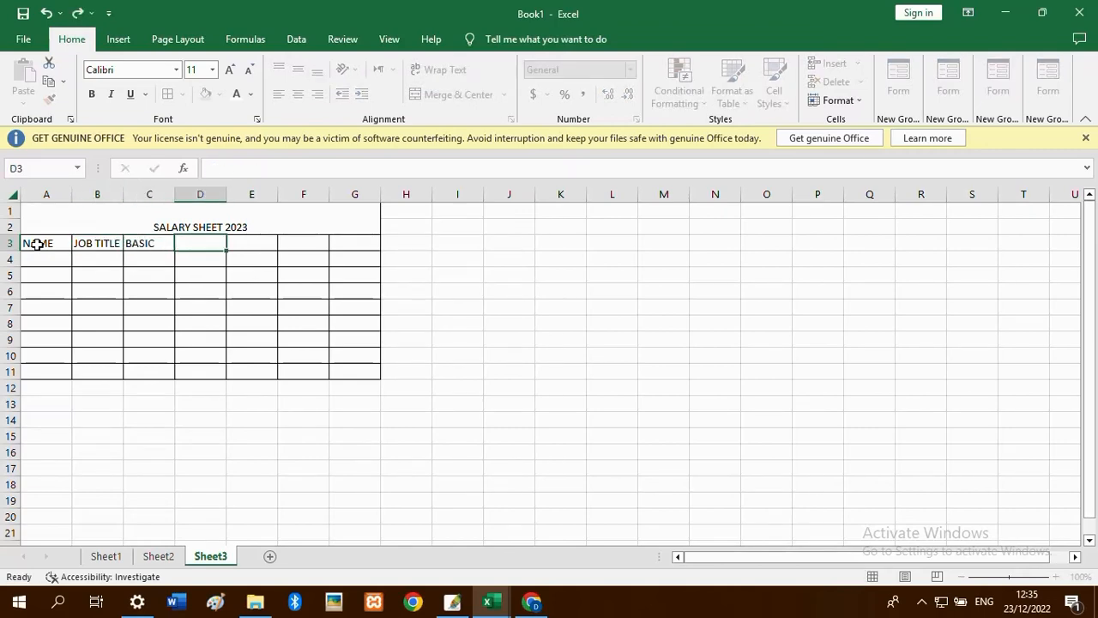
text(H. RANT)
key(Tab)
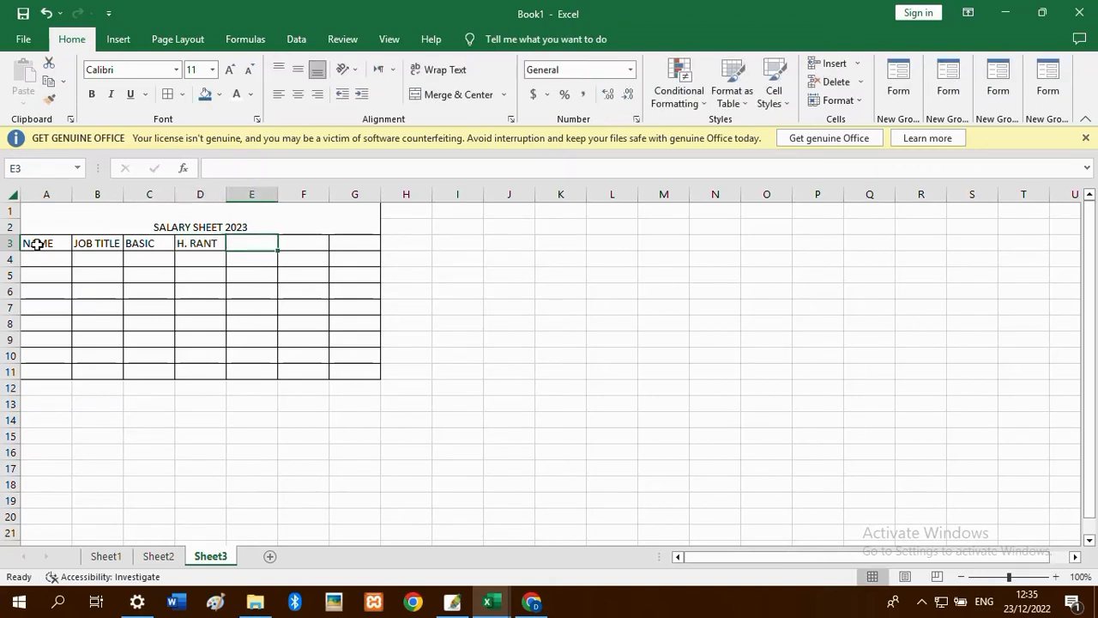
text(m)
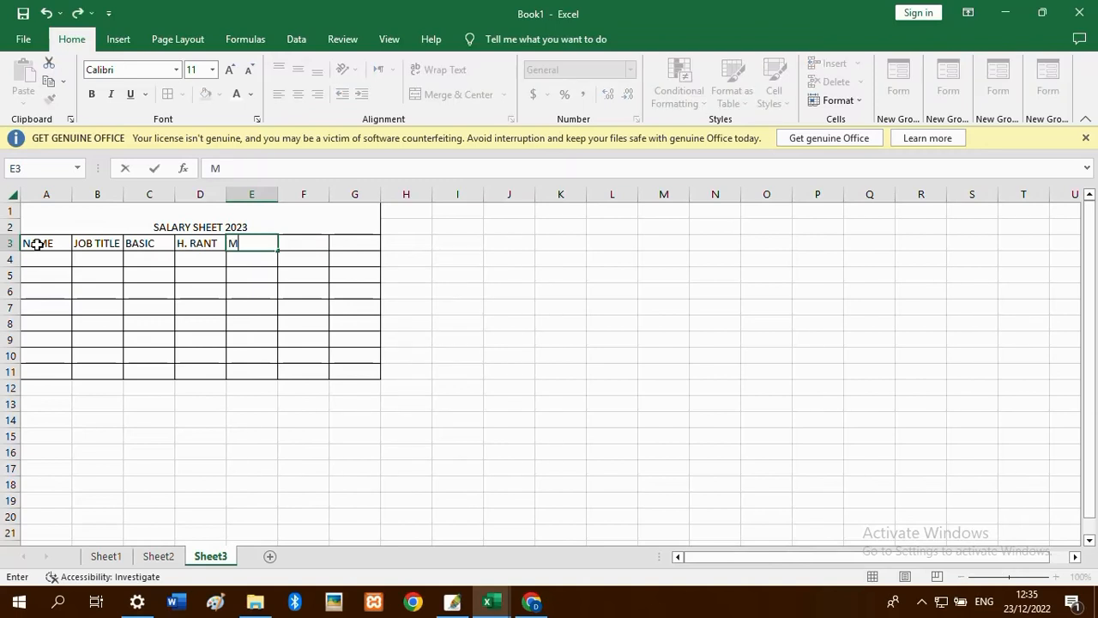
key(Tab)
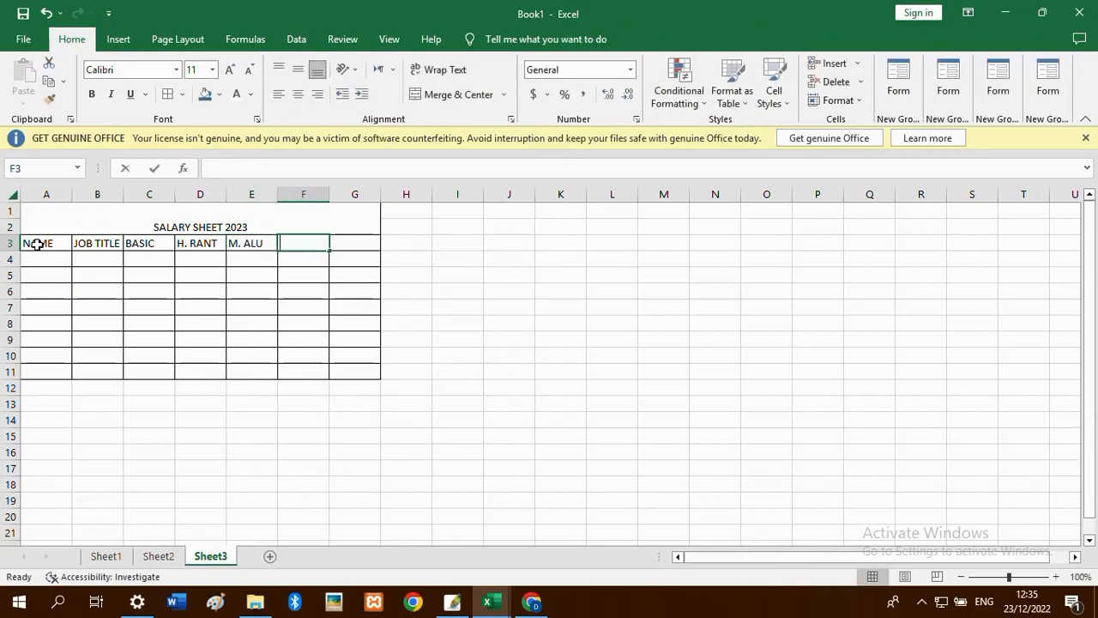
text(T. ALU)
key(Tab)
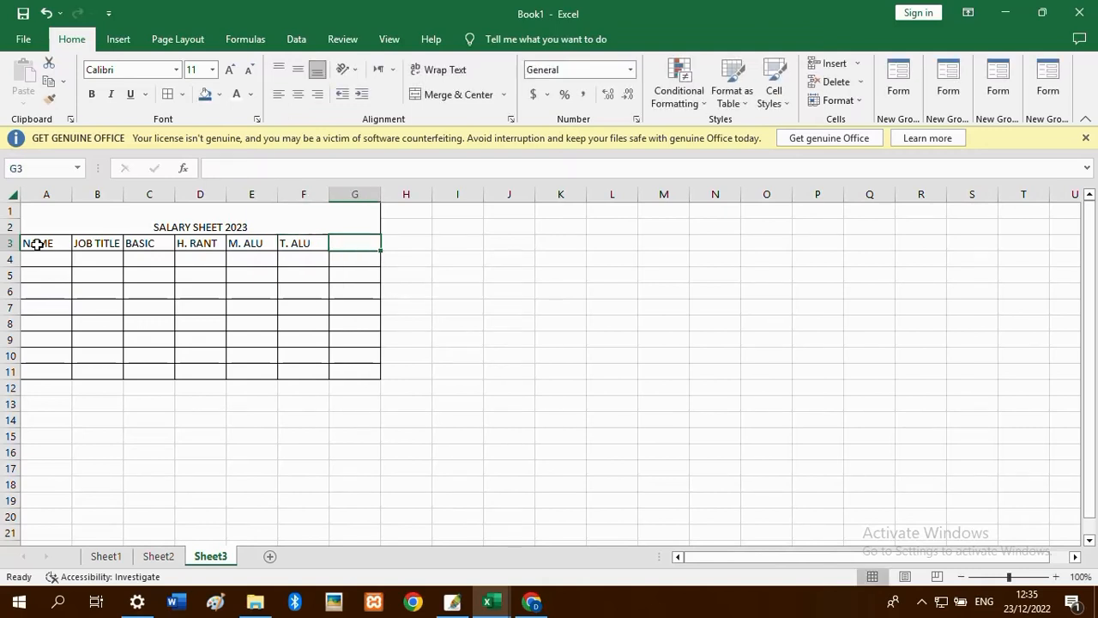
- Enter the header "TOTAL" in G3 and select cell A4
text(SOTOA)
key(BackSpace)
key(BackSpace)
key(BackSpace)
key(BackSpace)
key(BackSpace)
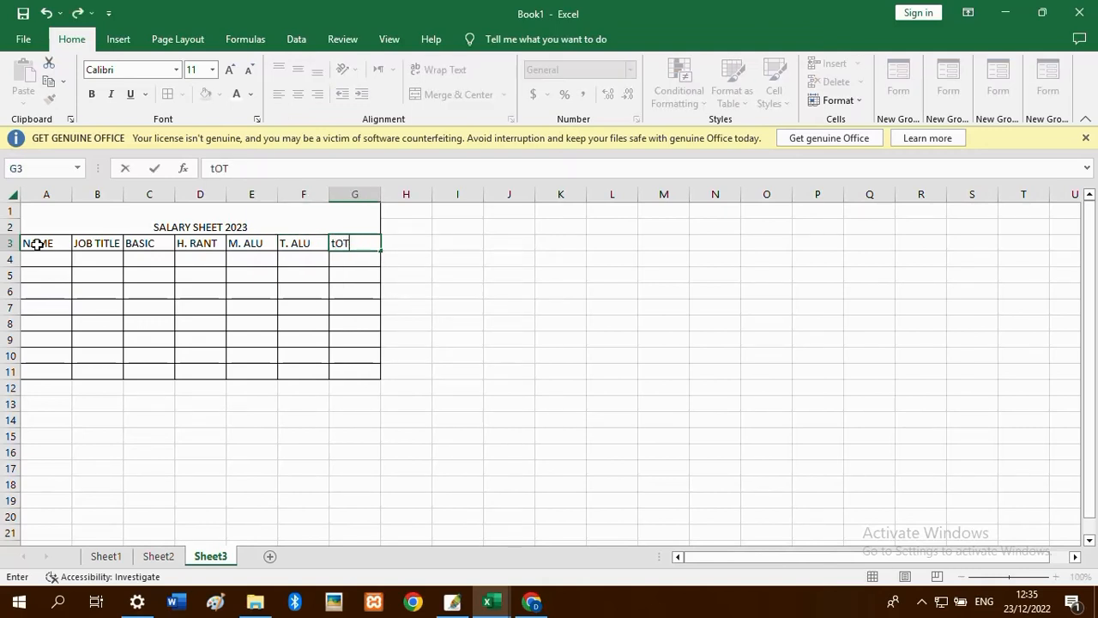
text(TOTAL)
click(32, 290)
click(41, 264)
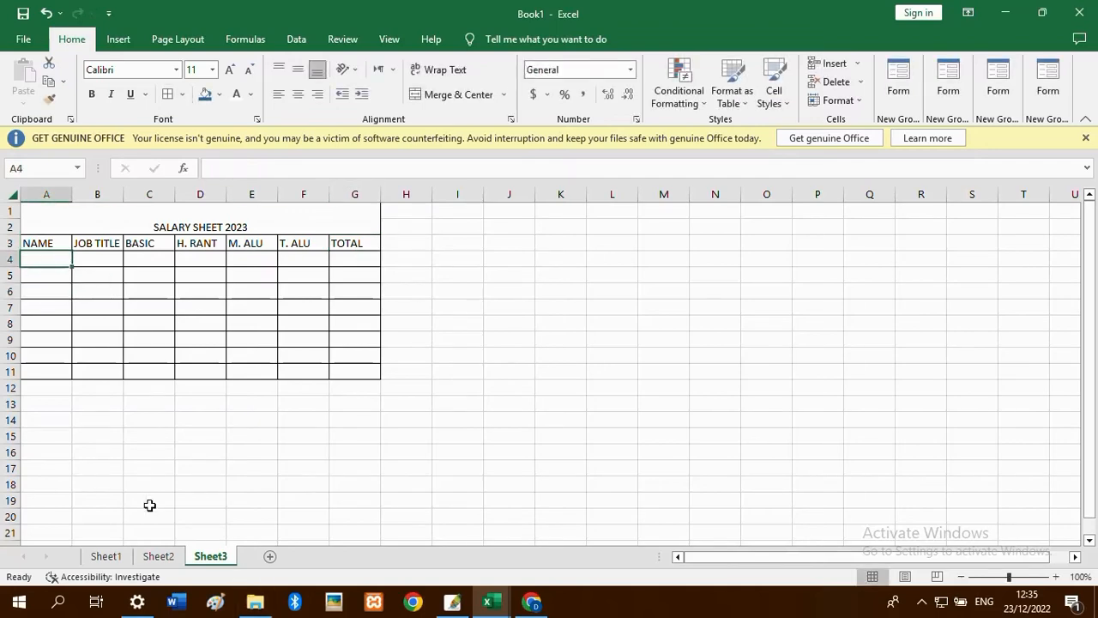
- Copy the employee names from Sheet2 A4:A10 into the NAME column of Sheet3, starting at A4
click(158, 556)
drag(89, 303, 81, 445)
key(ctrl+c)
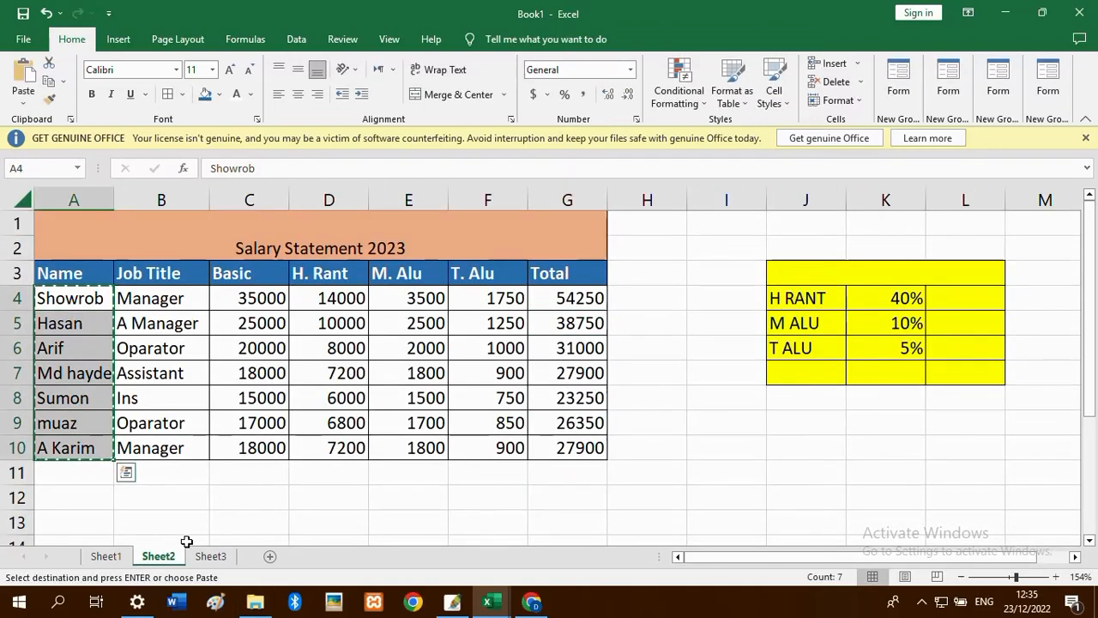
click(211, 557)
drag(52, 260, 53, 366)
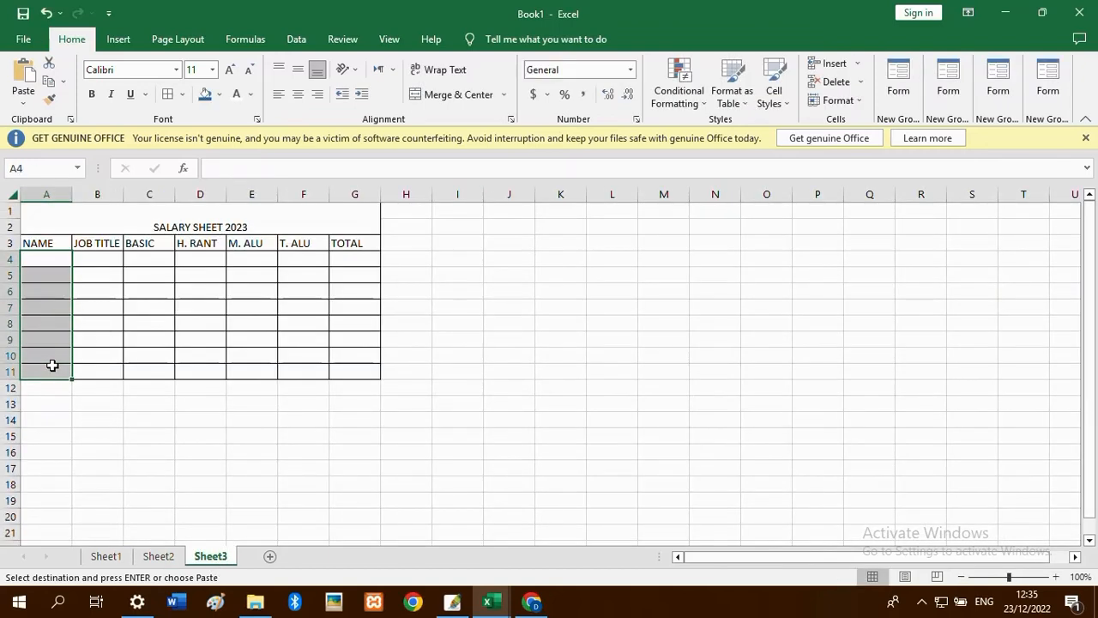
key(ctrl+v)
- Copy the job titles from Sheet2 B4:B10 into the JOB TITLE column of Sheet3, starting at B4
click(113, 259)
click(170, 561)
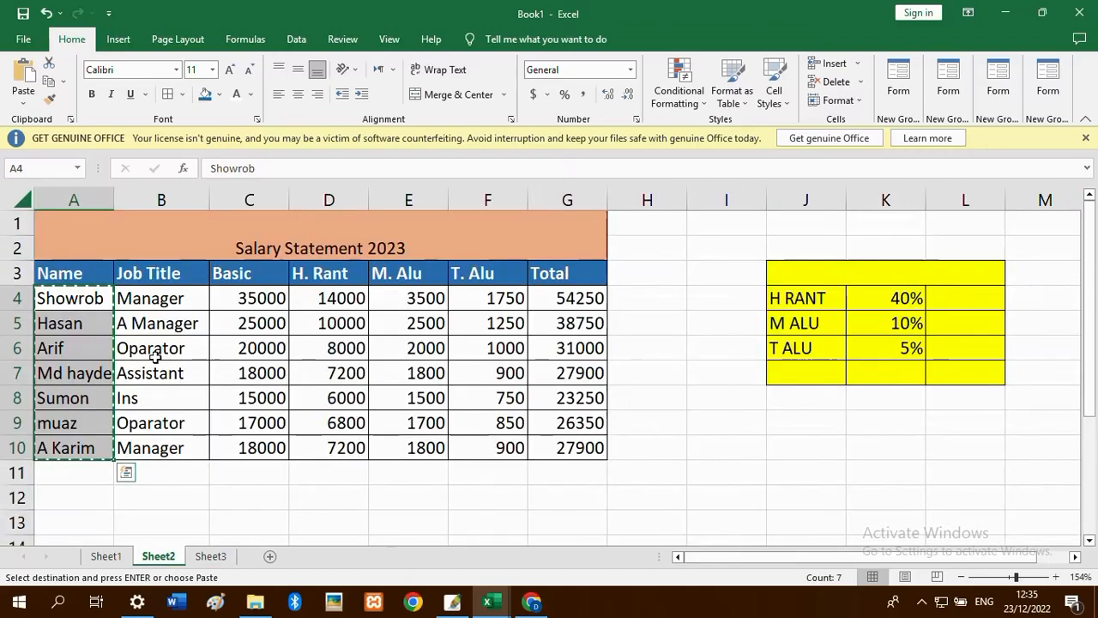
drag(157, 302, 167, 442)
key(ctrl+c)
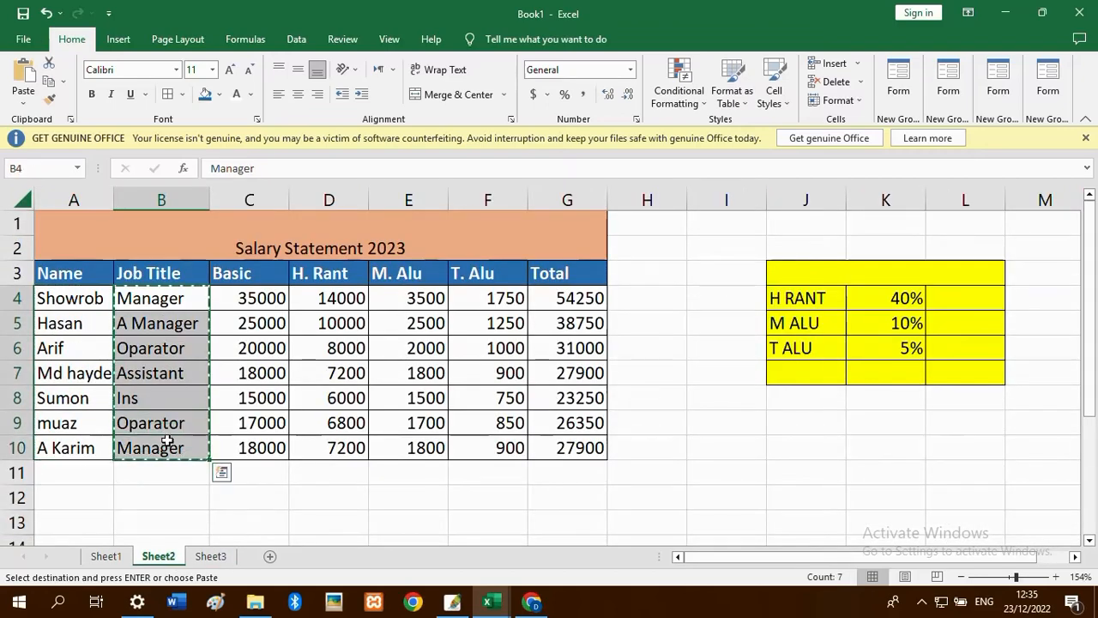
click(210, 556)
drag(110, 270, 105, 369)
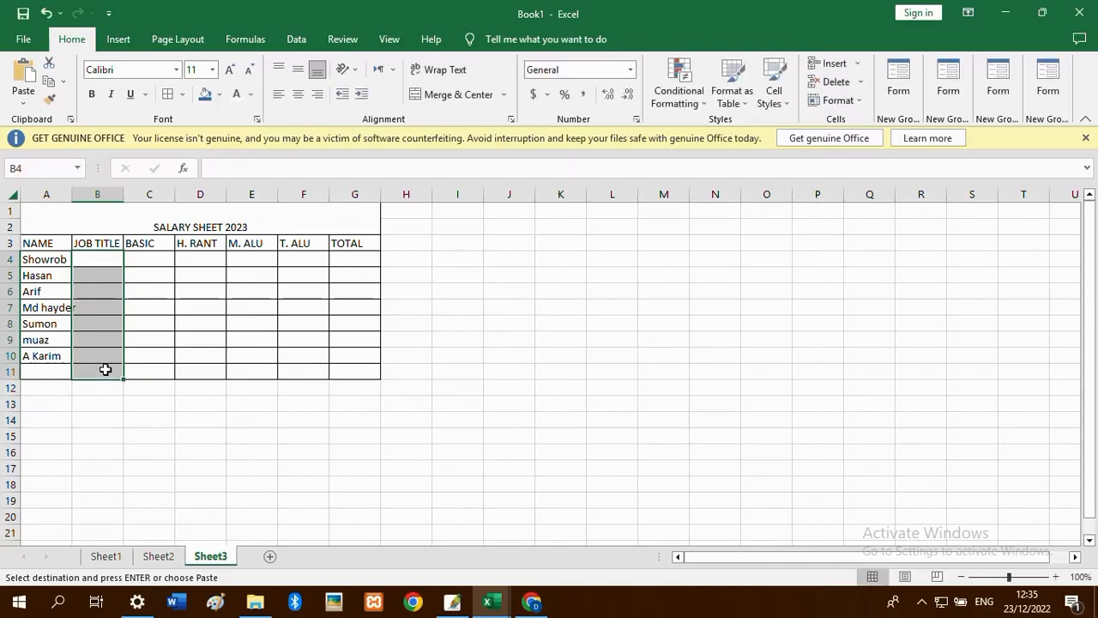
key(ctrl+v)
click(144, 404)
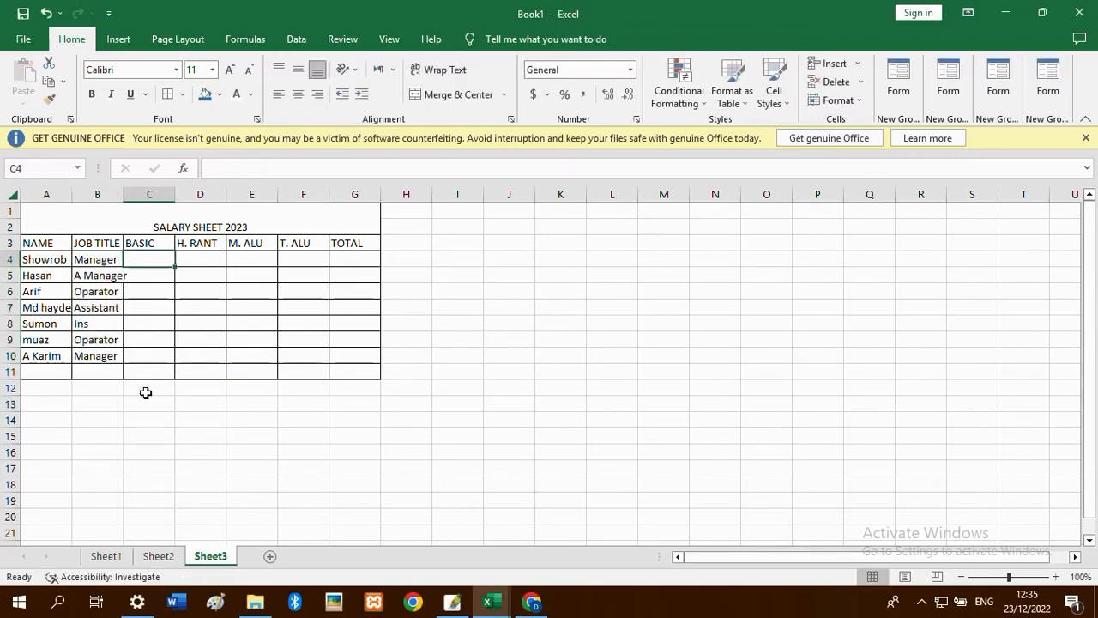
- Copy the basic pay amounts from Sheet2 C4:C10 into the BASIC column of Sheet3, starting at C4
click(159, 556)
drag(248, 302, 255, 443)
key(ctrl+c)
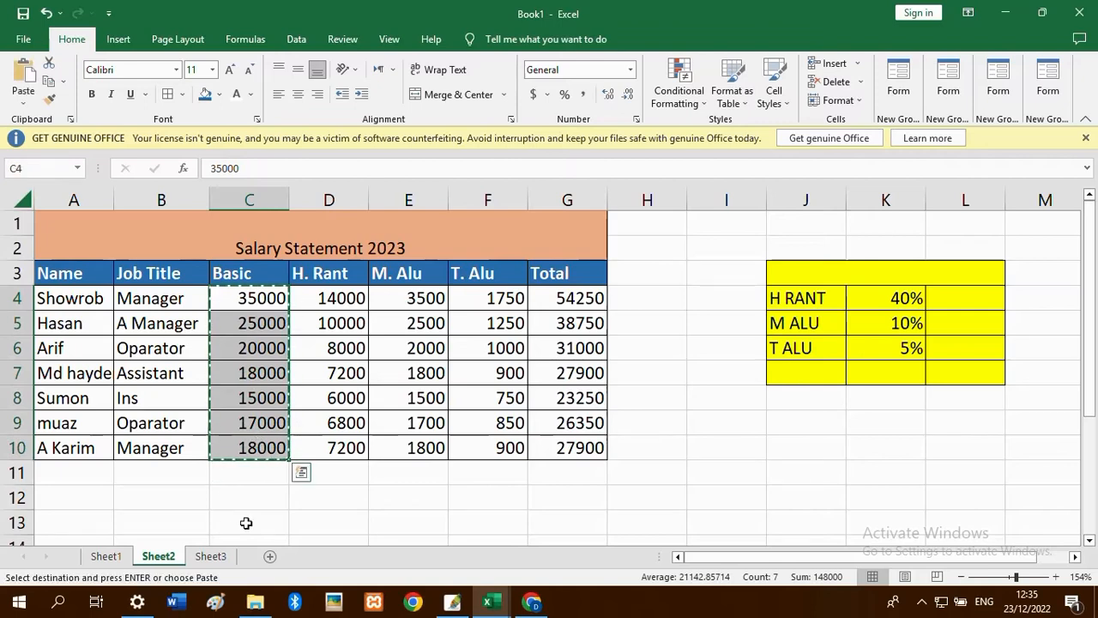
click(211, 556)
click(154, 259)
drag(153, 258, 159, 366)
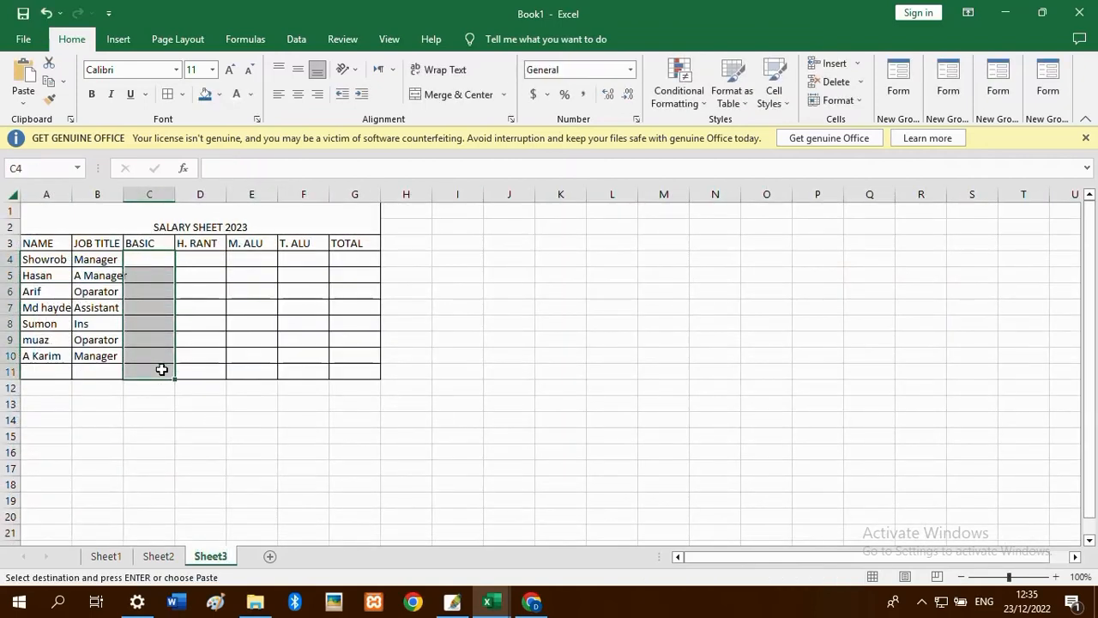
key(ctrl+v)
click(189, 391)
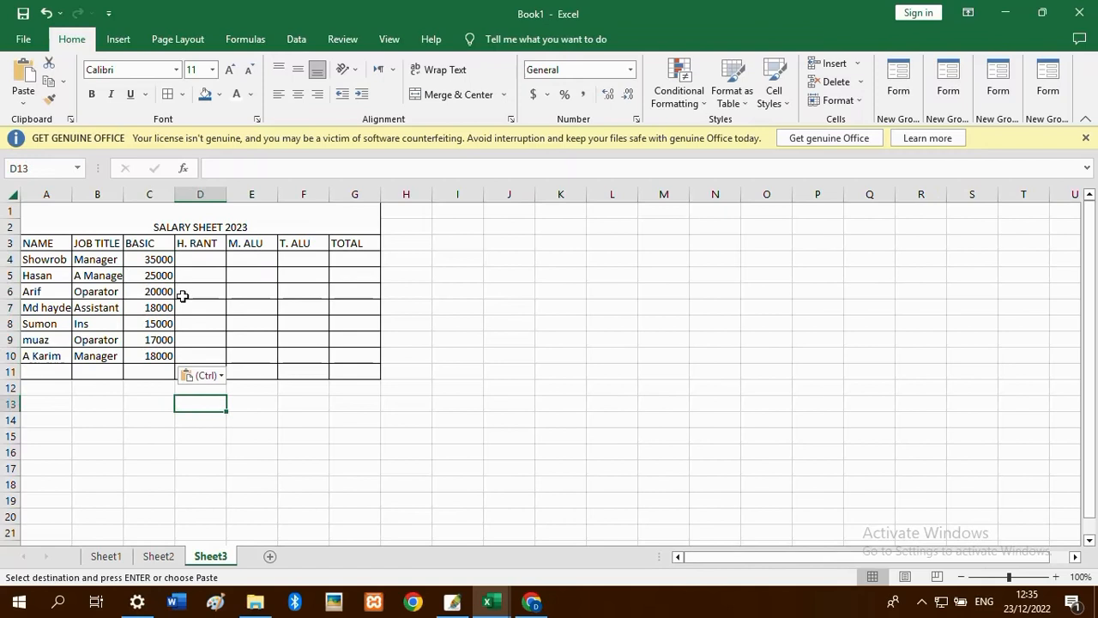
- Enter the rate 40% in I4 and its label "H. rant" in J4, beside the salary table
click(191, 255)
click(299, 304)
click(477, 262)
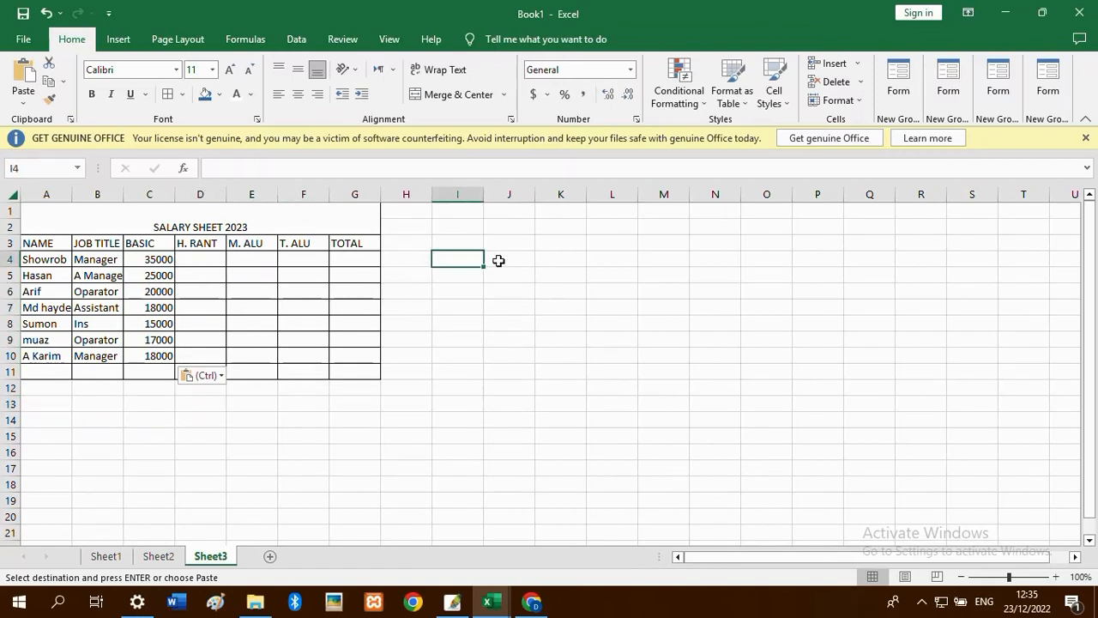
double_click(469, 262)
click(491, 294)
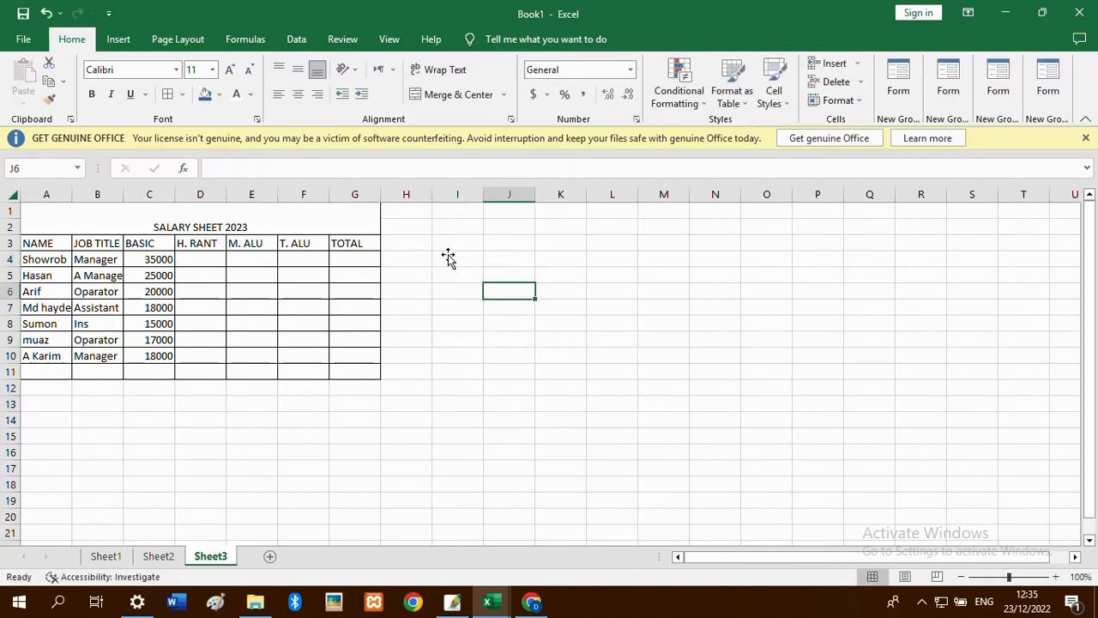
double_click(452, 258)
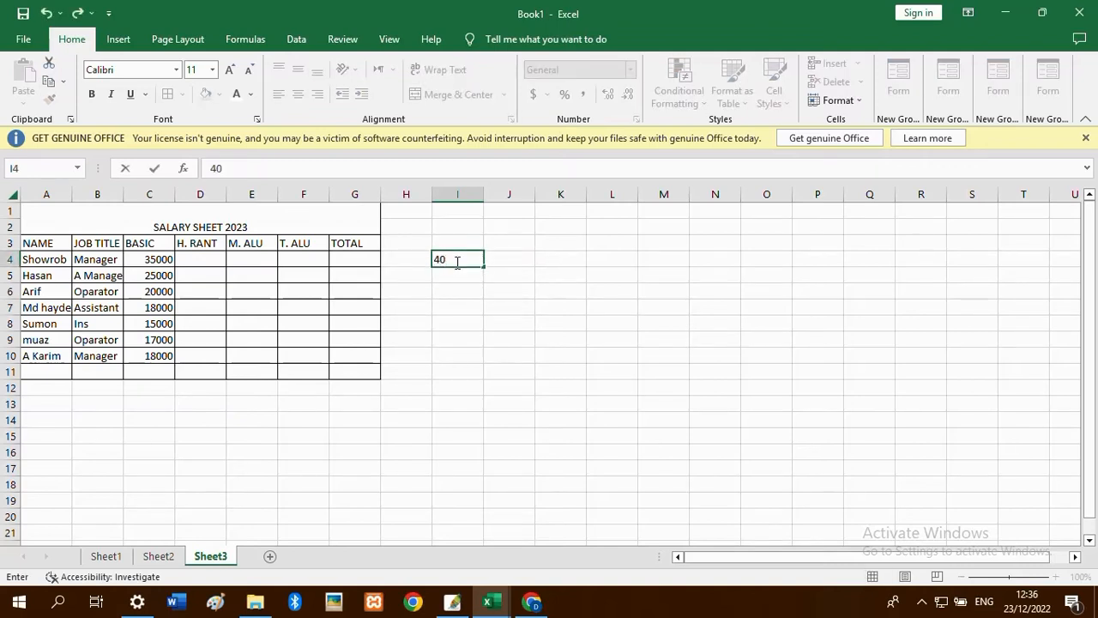
text(%)
key(Return)
click(526, 264)
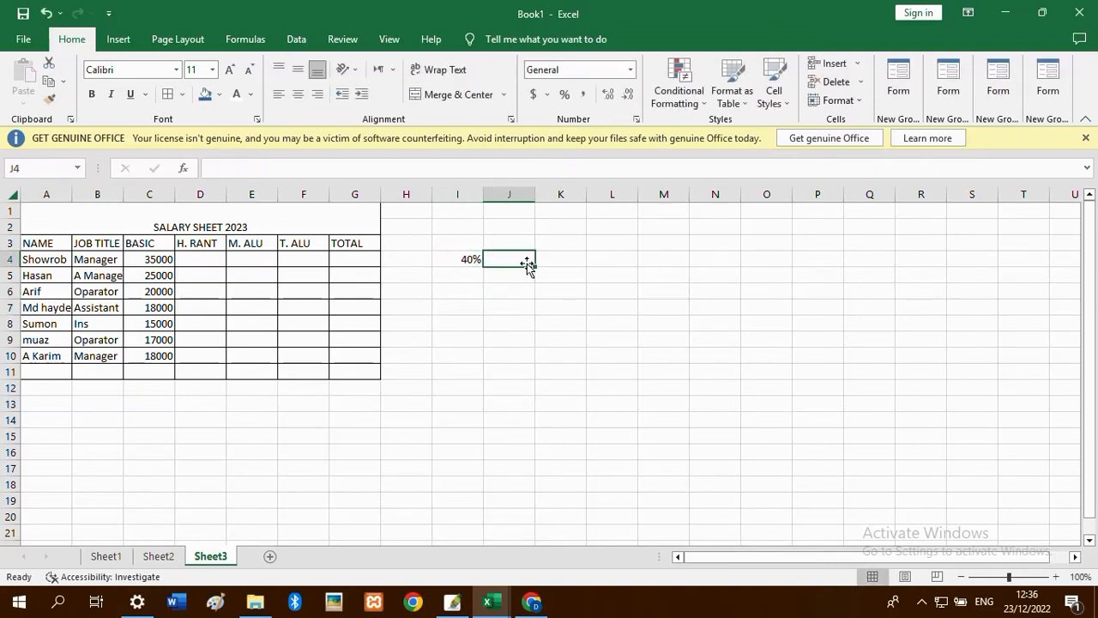
text(h)
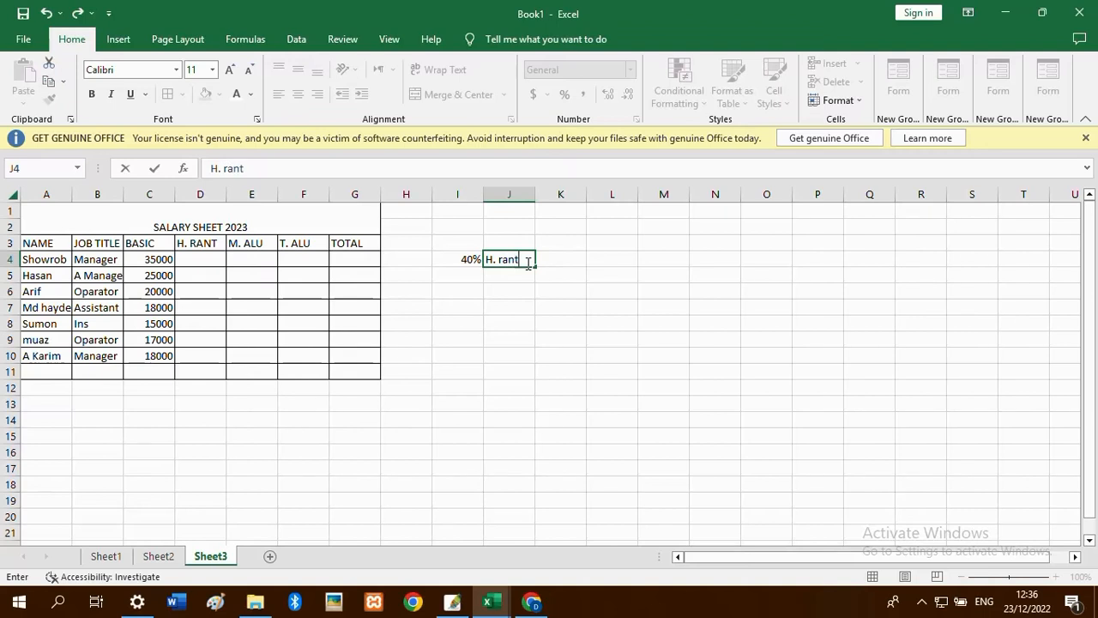
- Enter the rate 10% in I5 and its label "M alu" in J5
click(469, 276)
text(10)
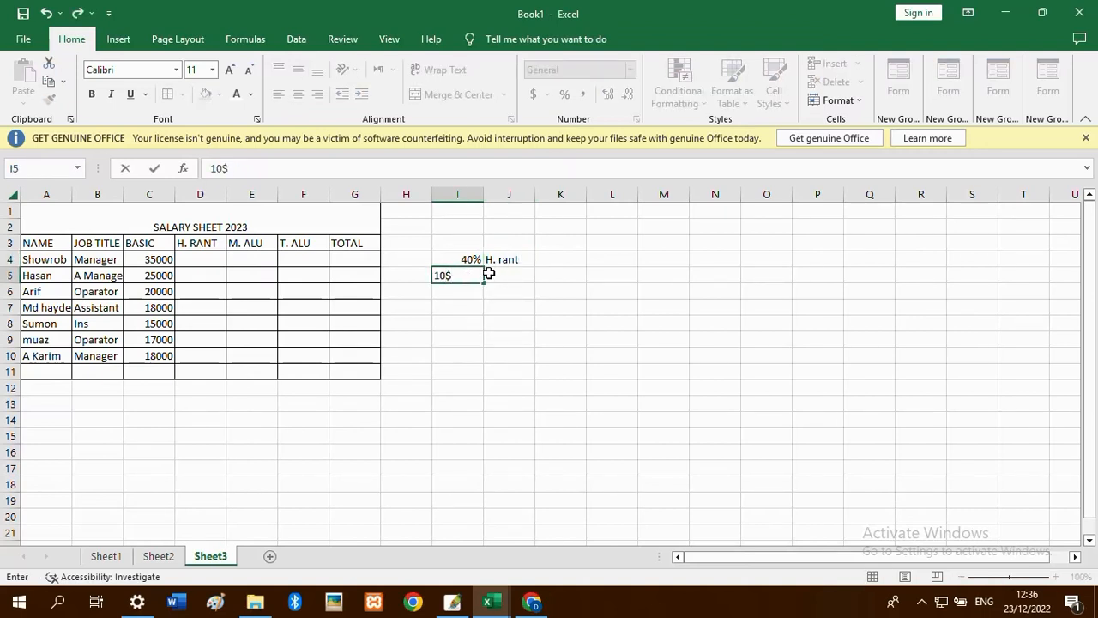
text(%)
click(537, 282)
click(516, 279)
text(M alu)
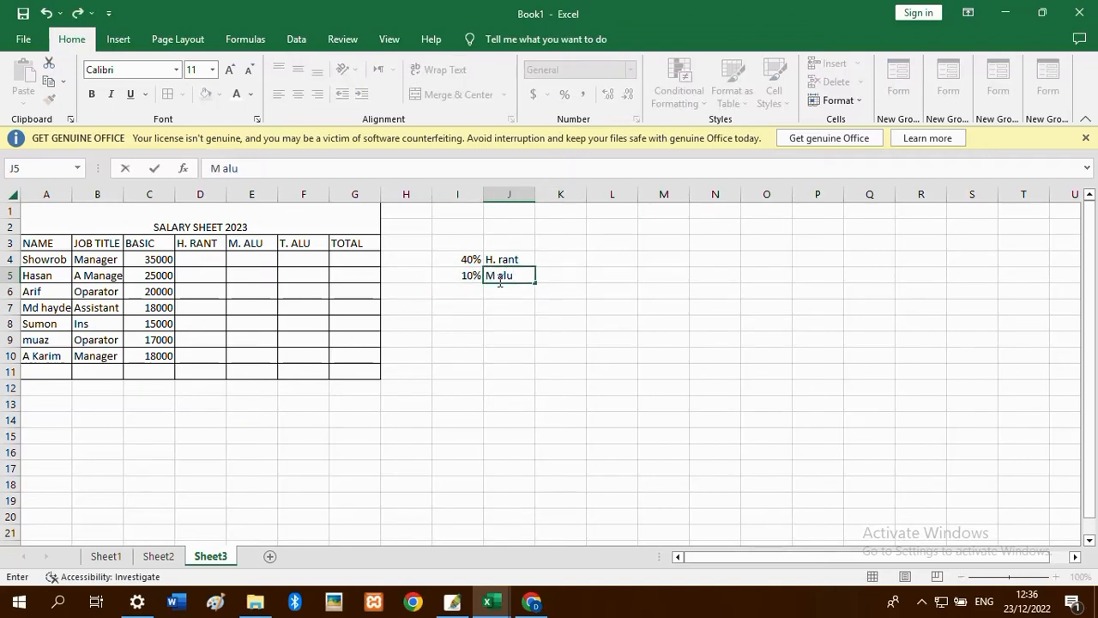
- Enter the rate 5% in I6 and its label "T alu" in J6
click(466, 290)
text(5)
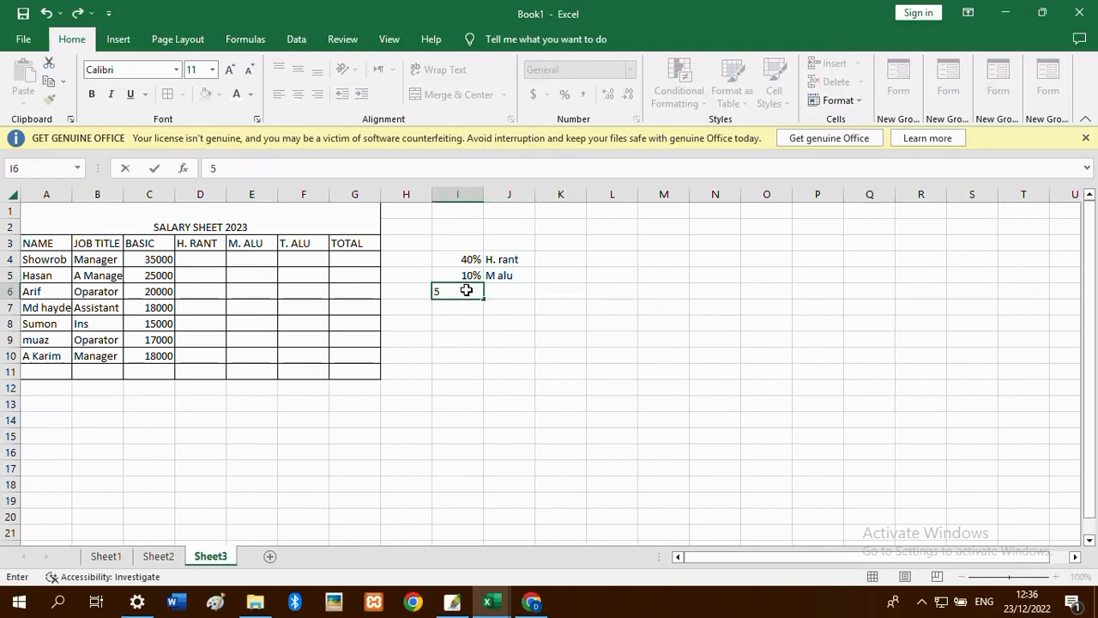
text(%)
click(502, 292)
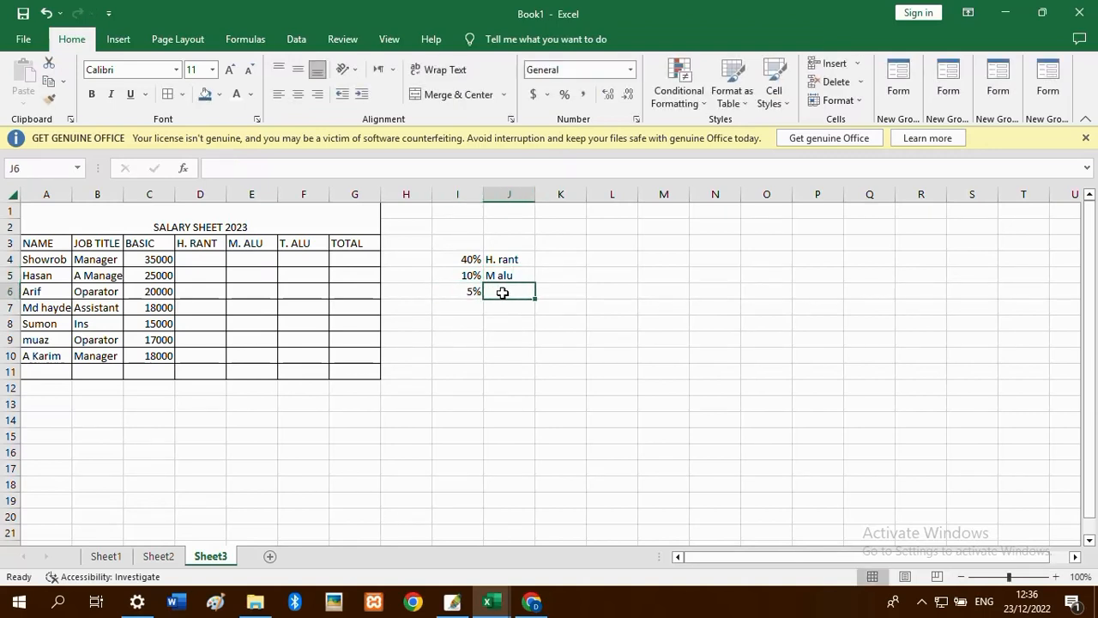
text(T al)
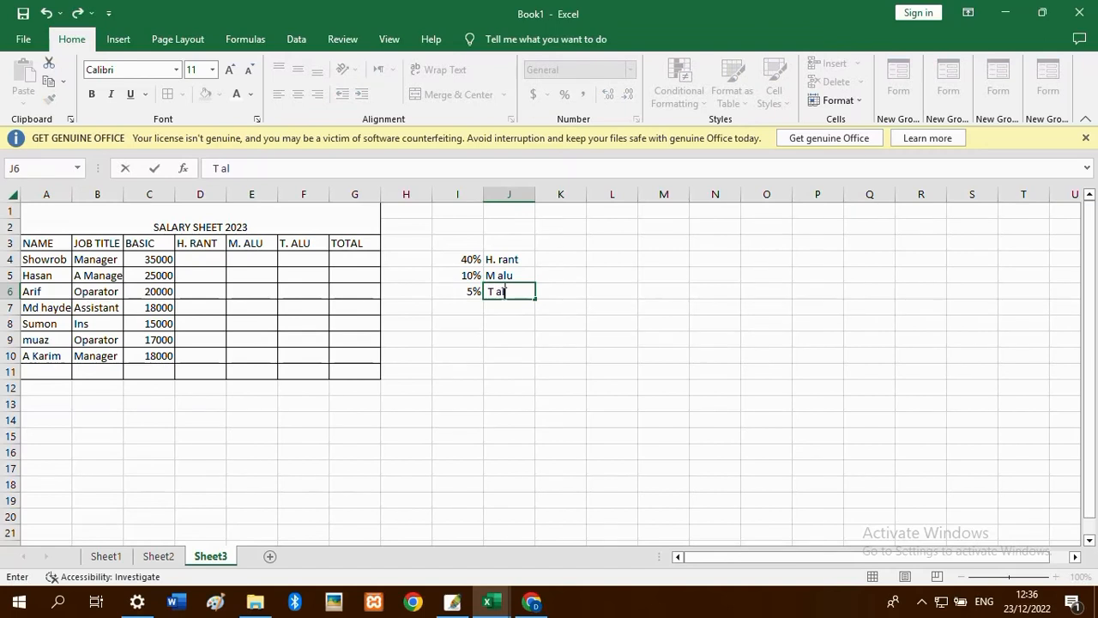
text(u)
click(526, 343)
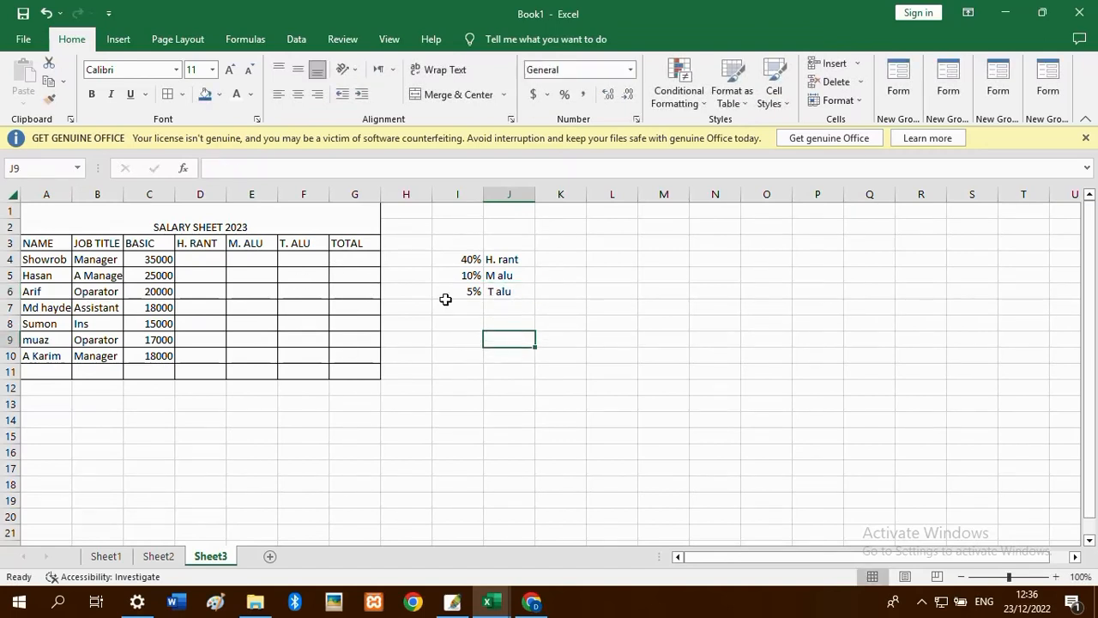
- Enter the H. RANT formula =C4*40% in D4 and fill it down to D10
click(203, 257)
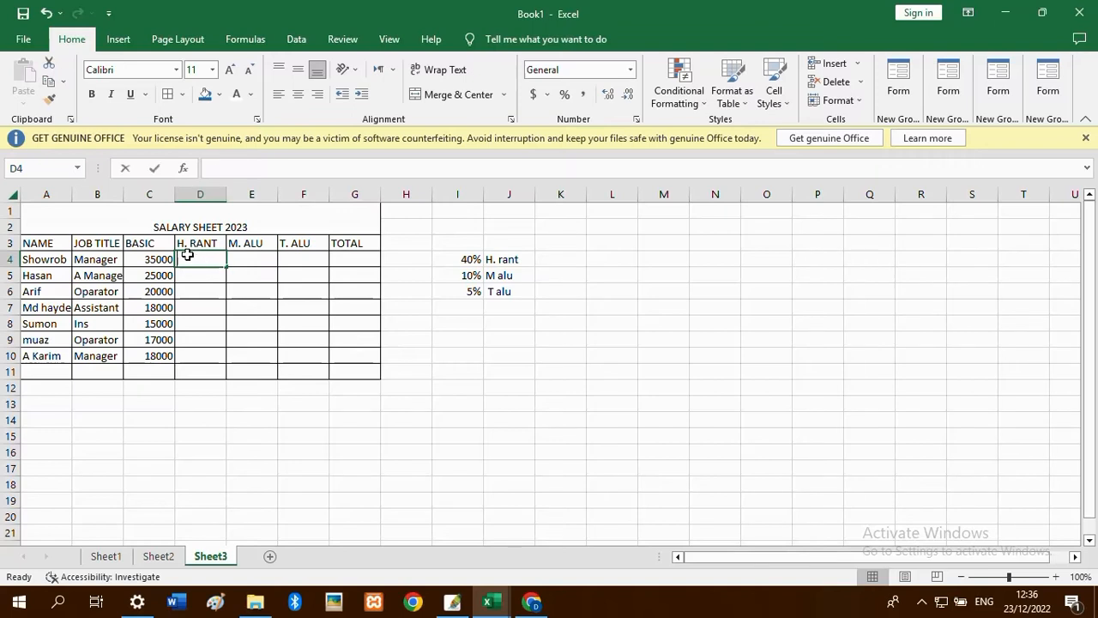
text(=)
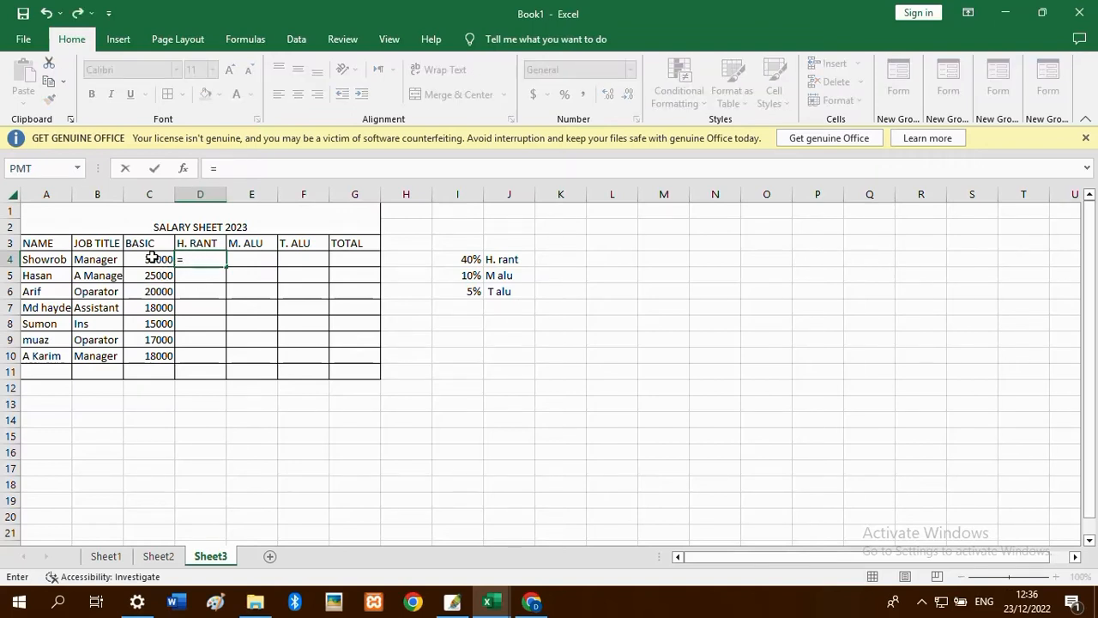
click(151, 259)
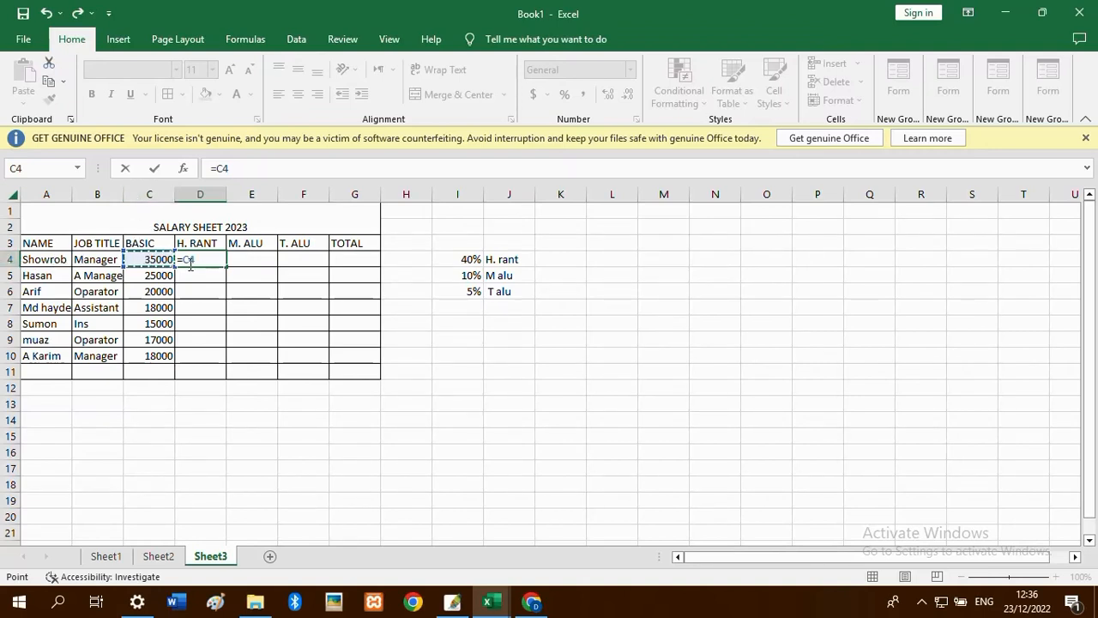
text(*)
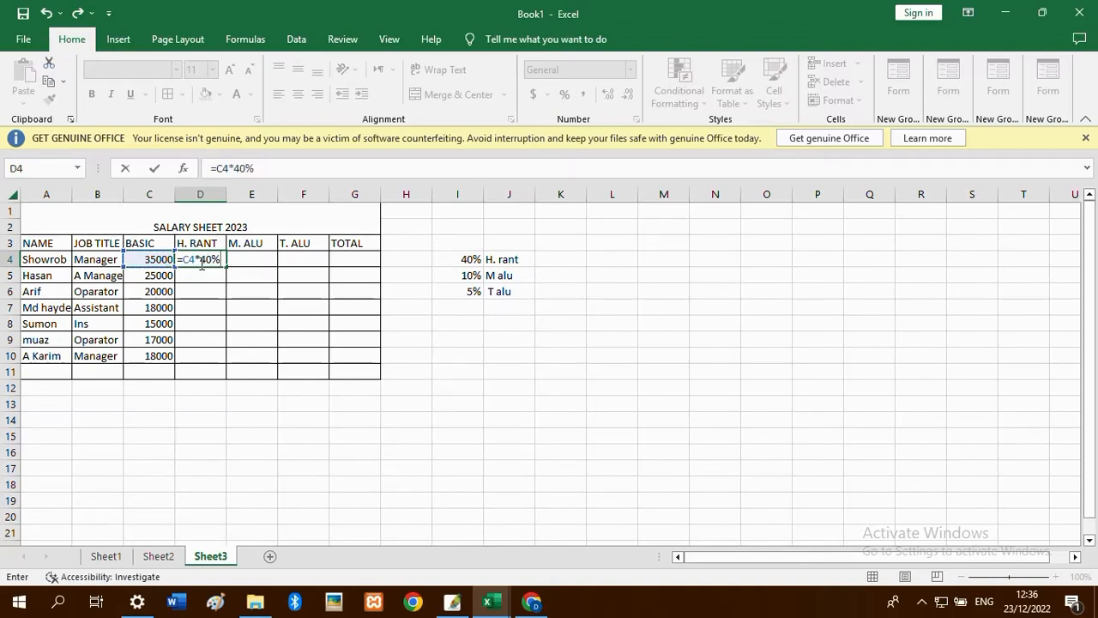
text(40%)
key(Return)
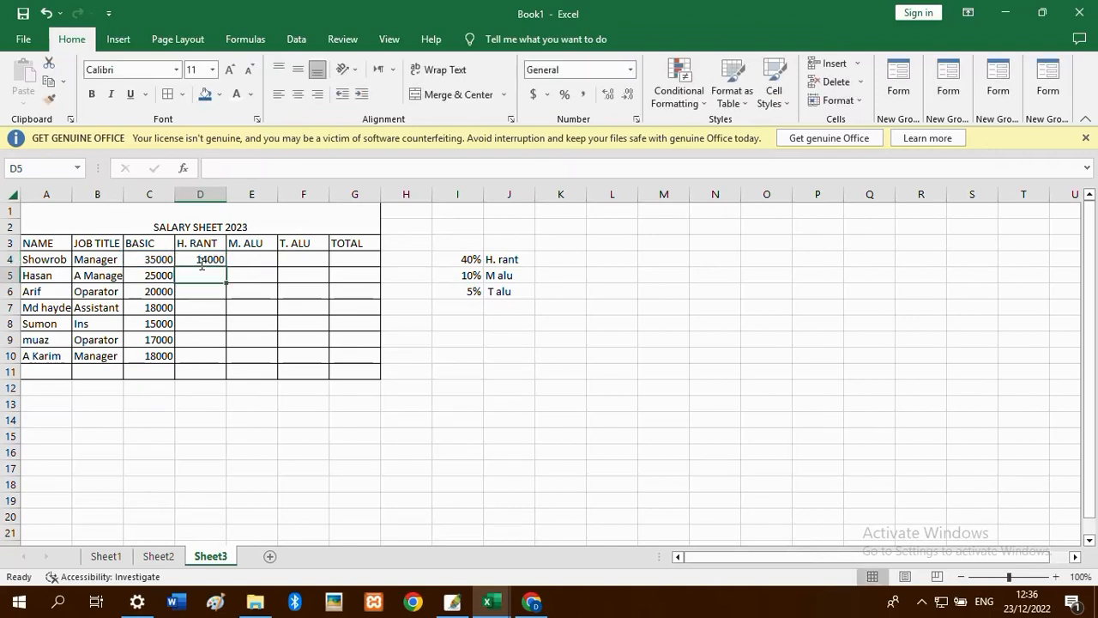
click(218, 261)
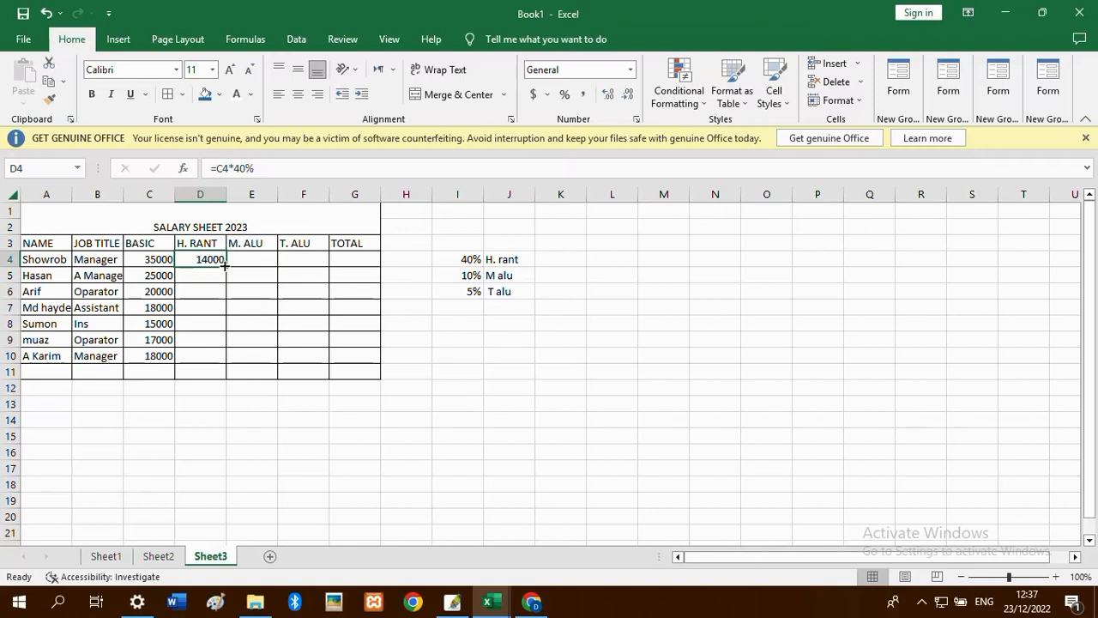
drag(224, 266, 221, 359)
click(233, 447)
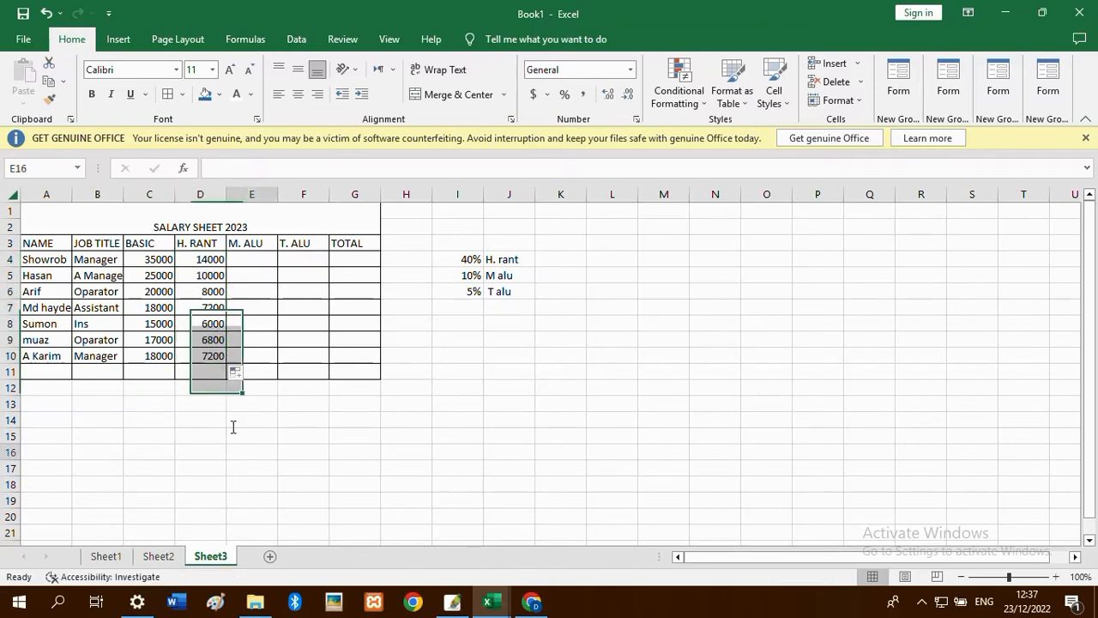
- Enter the M. ALU formula =C4*10% in E4 and fill it down to E10
click(251, 257)
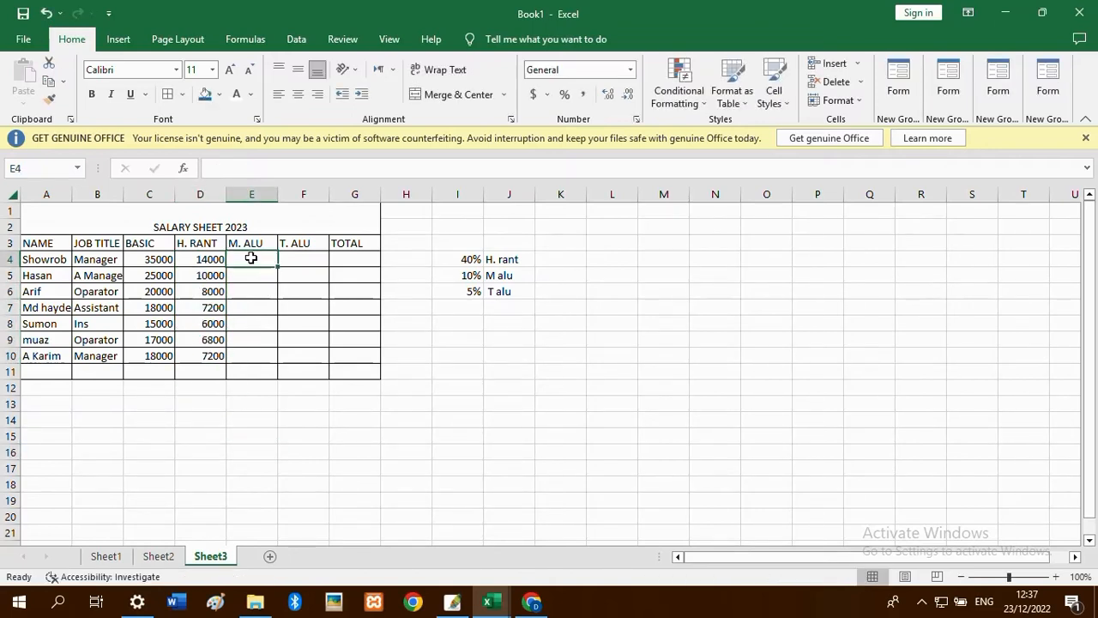
text(=)
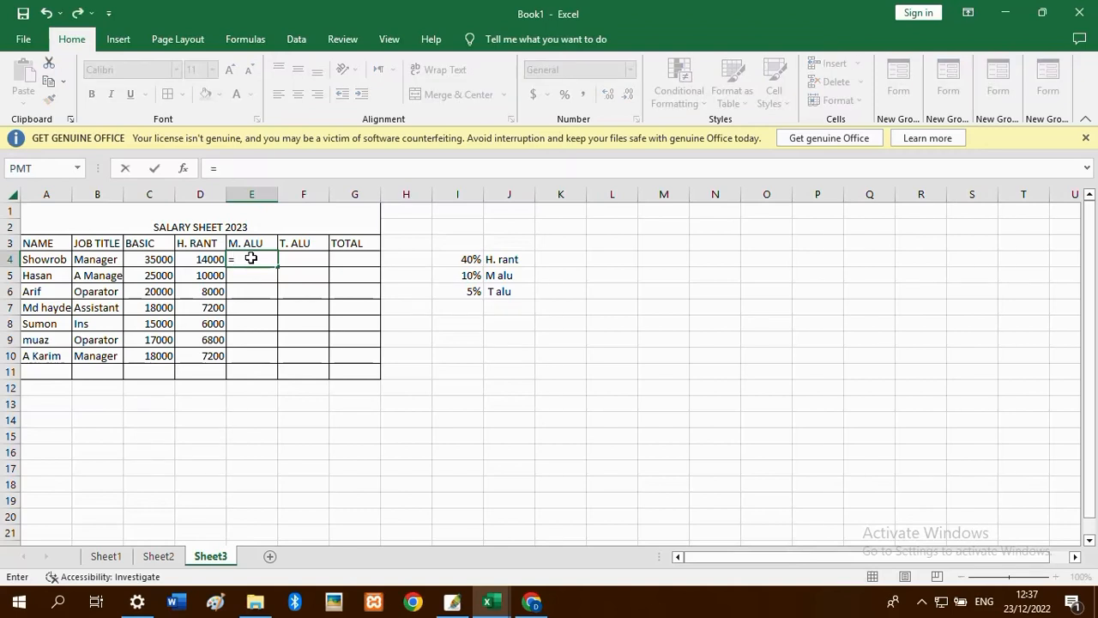
click(161, 257)
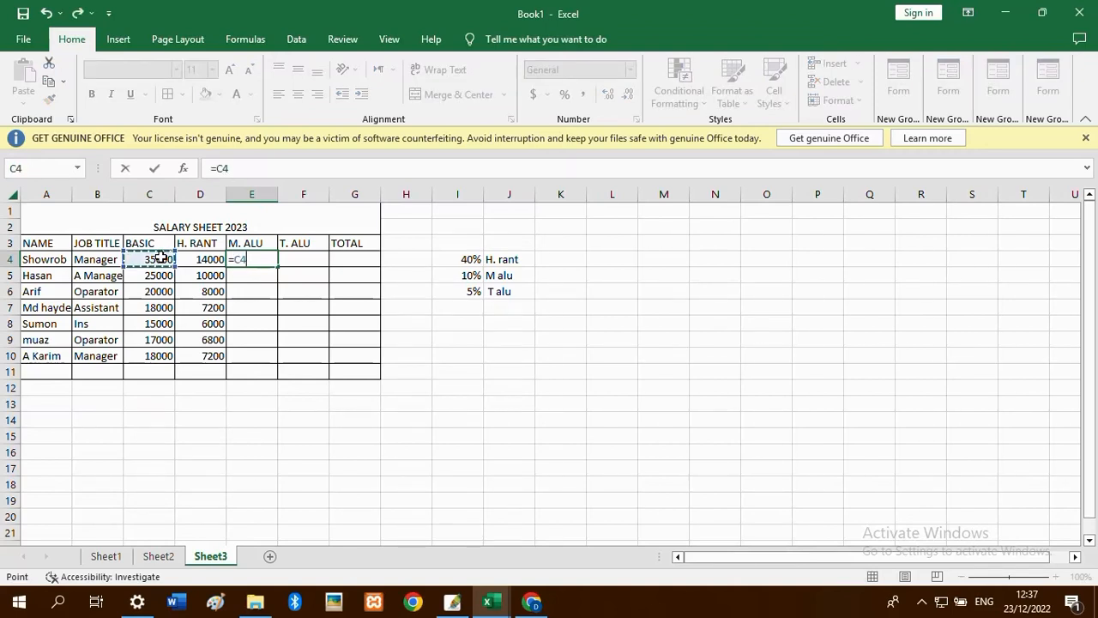
text(*10)
key(Return)
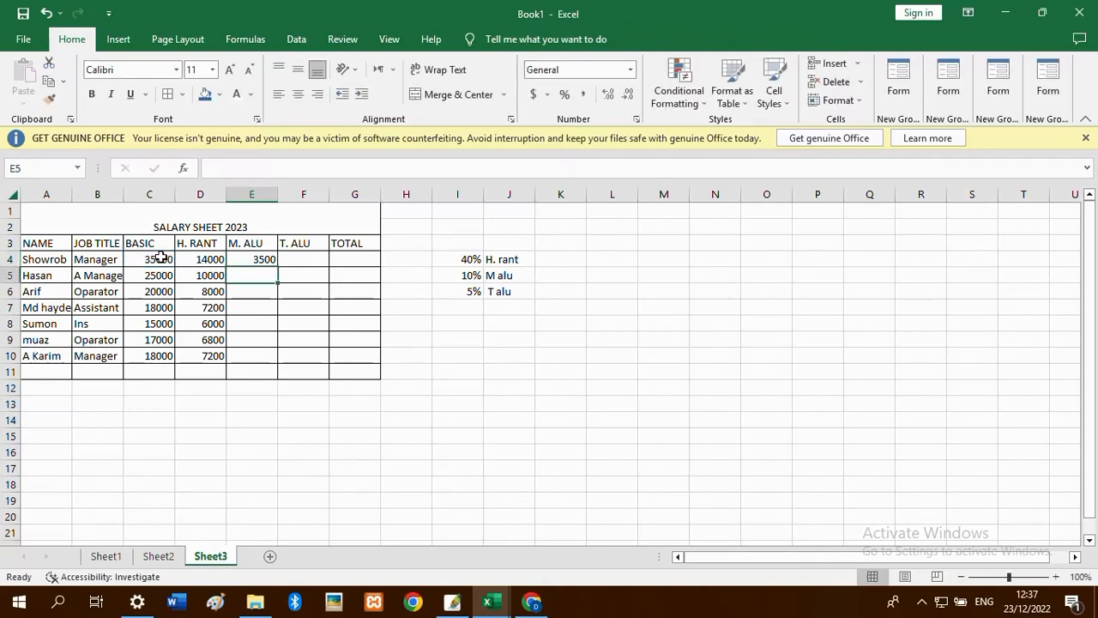
click(251, 262)
drag(276, 266, 286, 366)
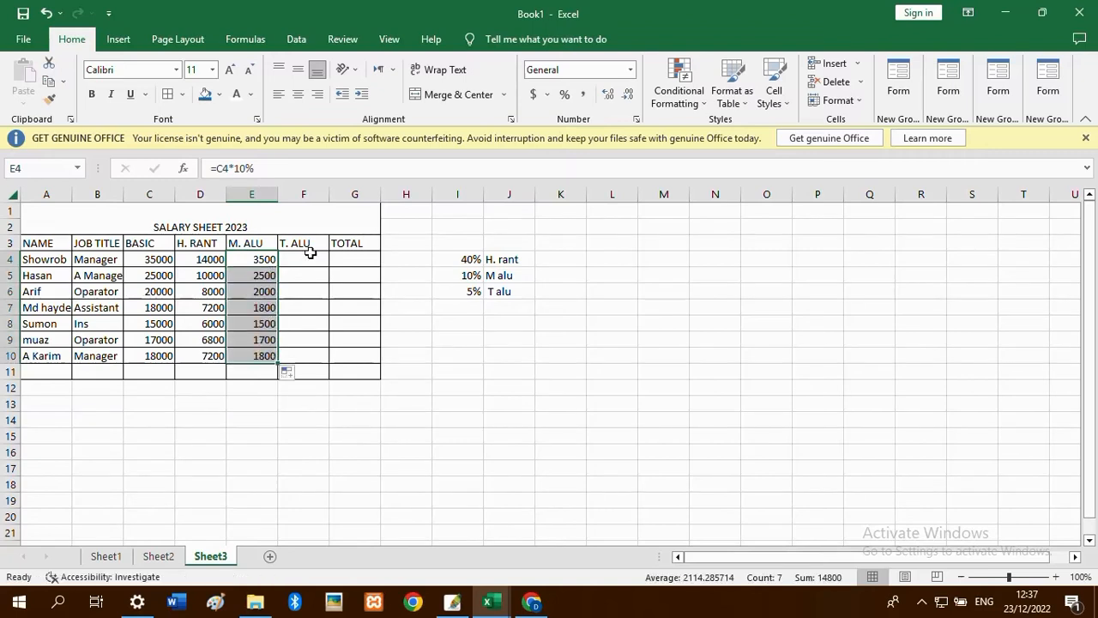
- Enter the T. ALU formula =C4*5% in F4, fill it down to F10, and select cell G4
click(310, 261)
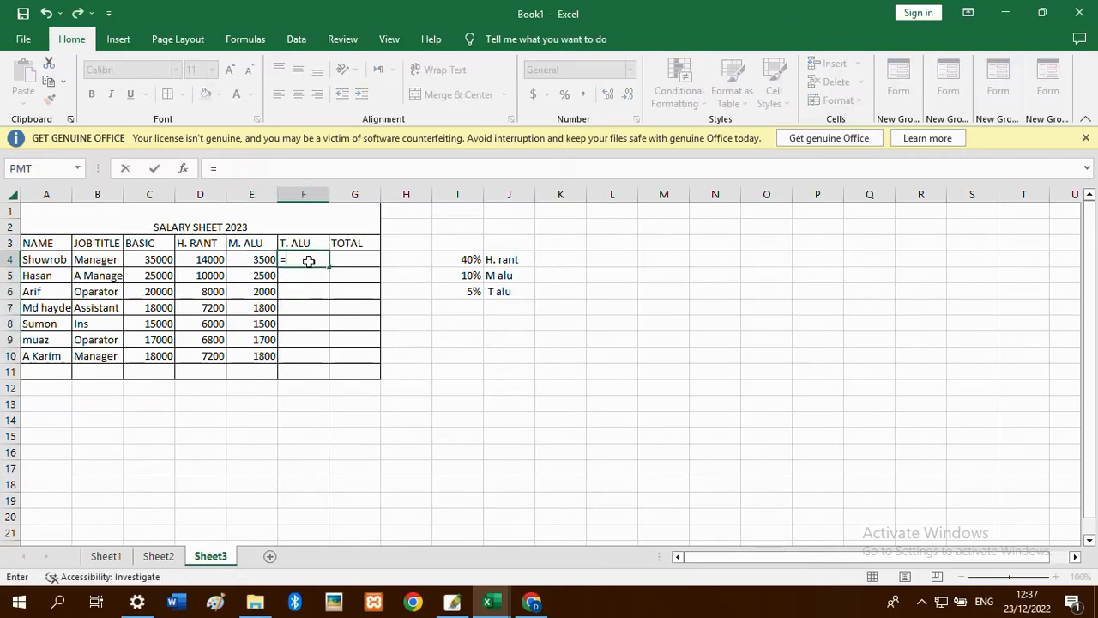
click(148, 259)
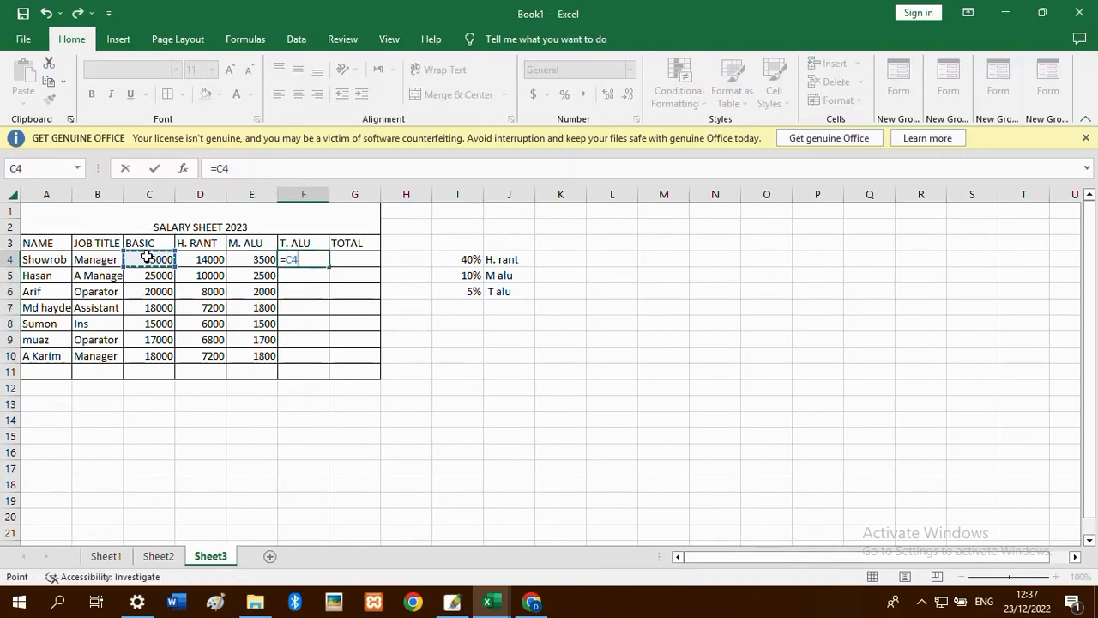
text(*5%)
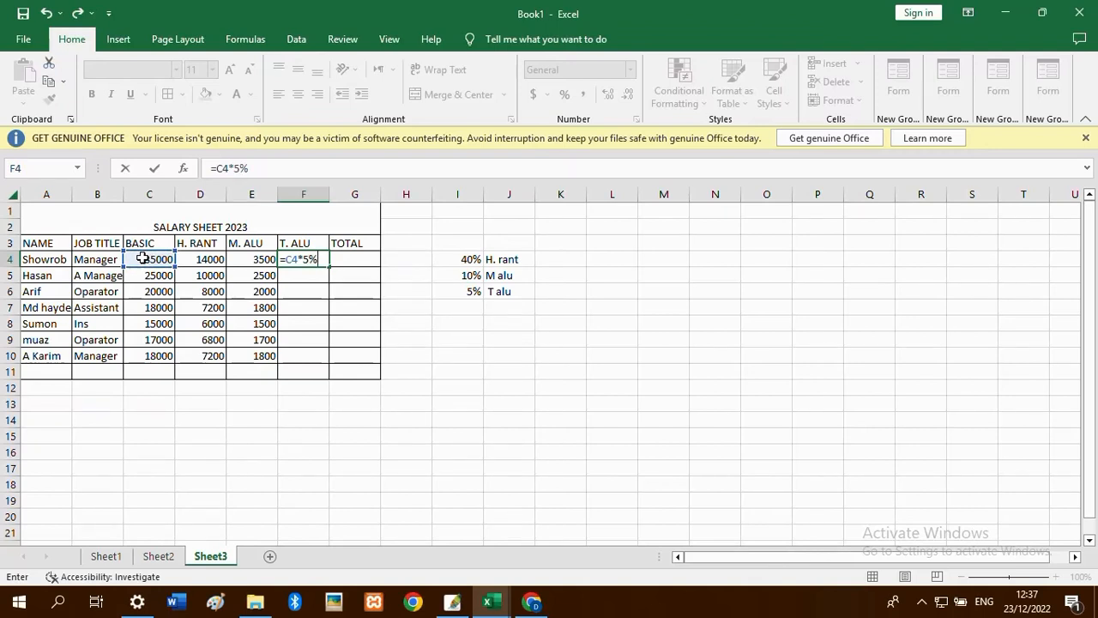
key(Return)
click(318, 260)
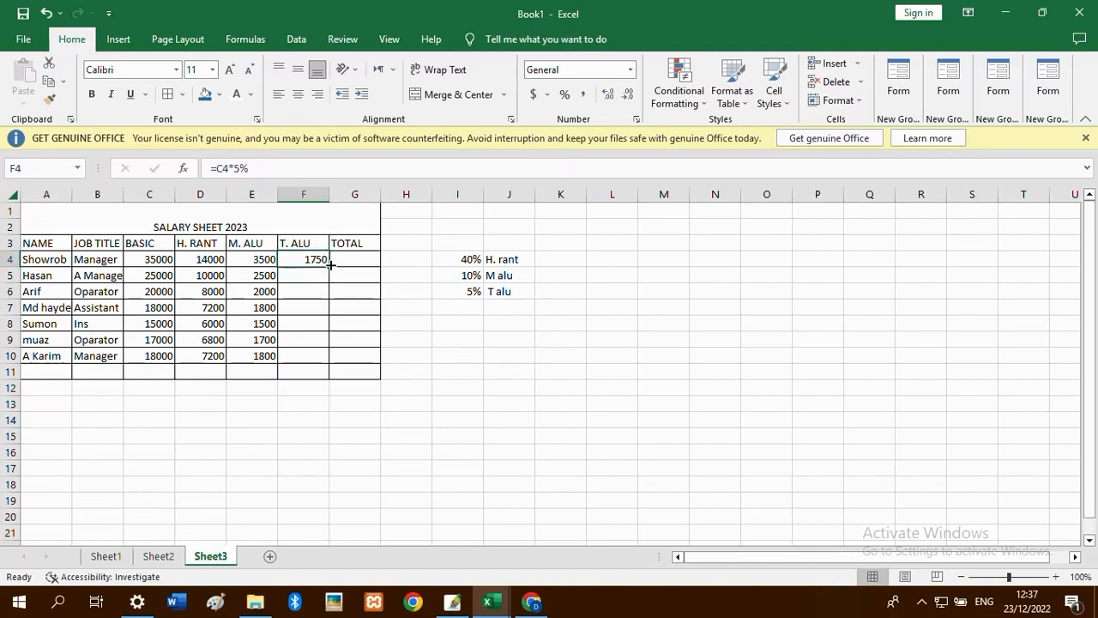
drag(330, 265, 331, 359)
click(350, 260)
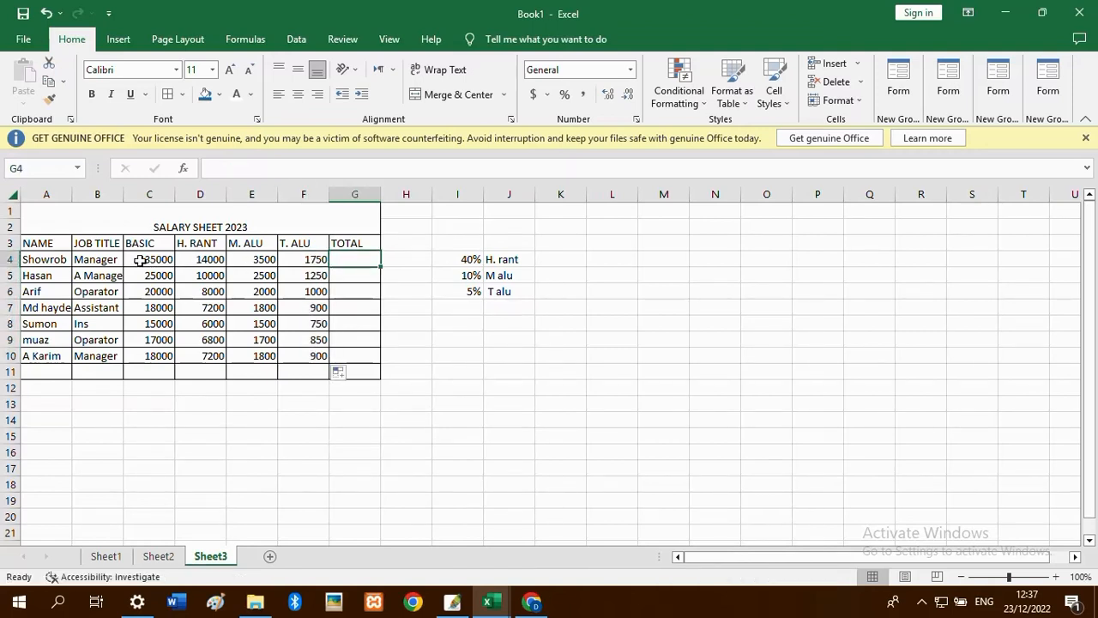
- Enter the TOTAL formula =SUM(C4:F4) in G4 and fill it down to G10
drag(140, 262, 306, 263)
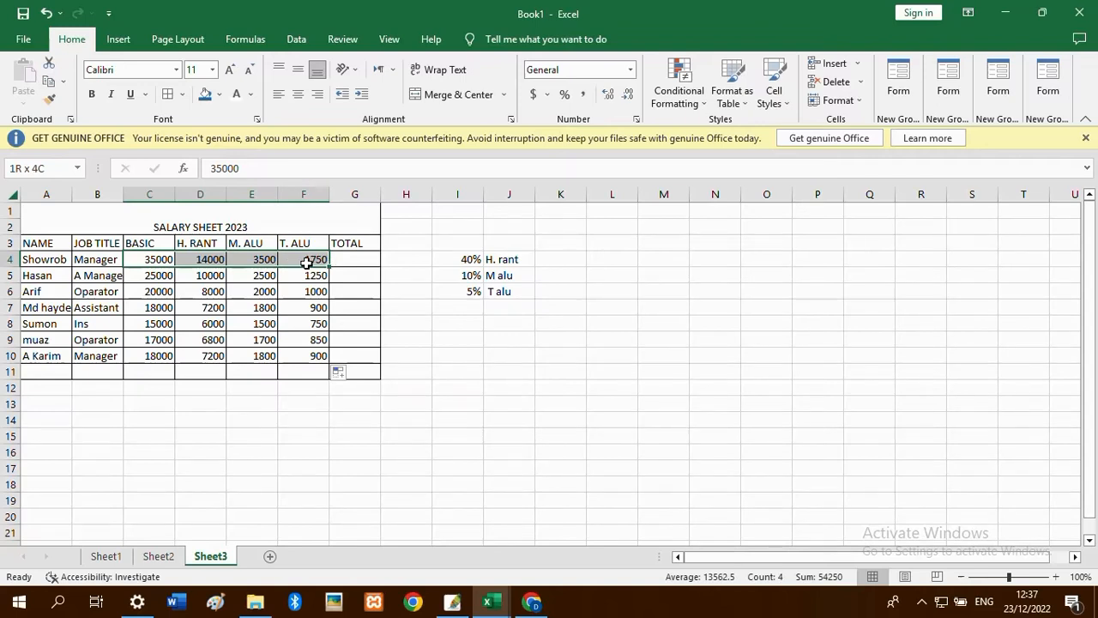
click(344, 258)
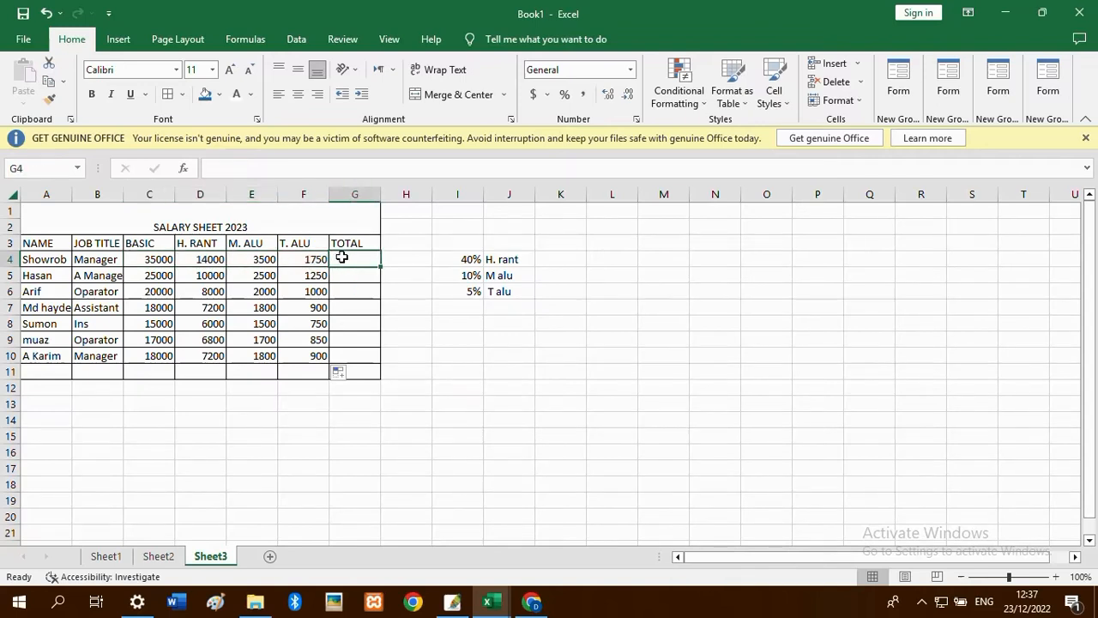
text(=)
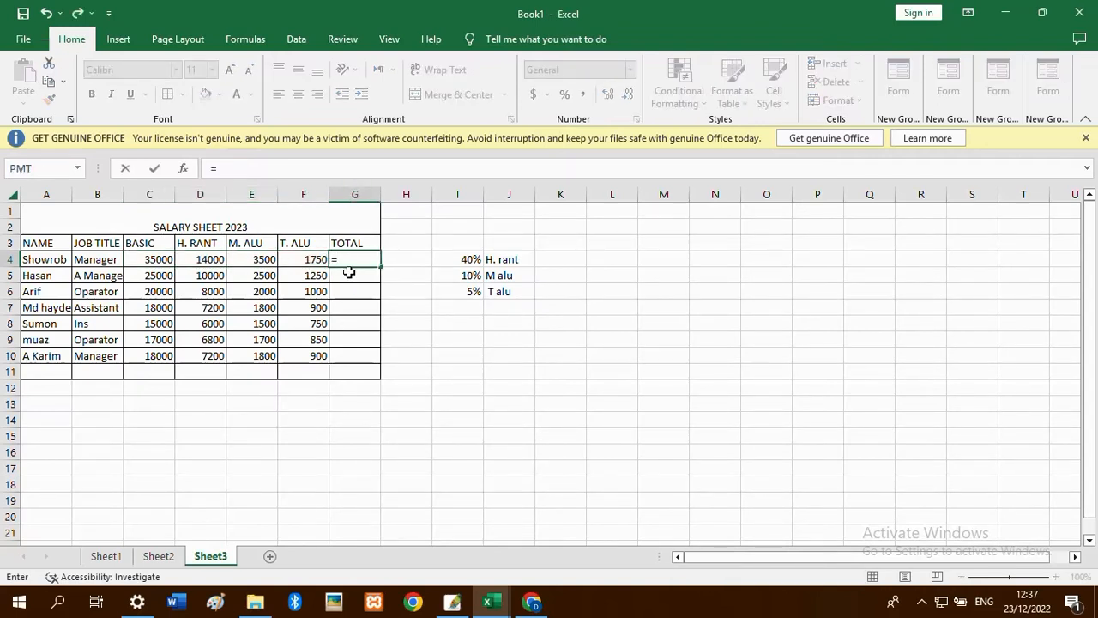
text(sum)
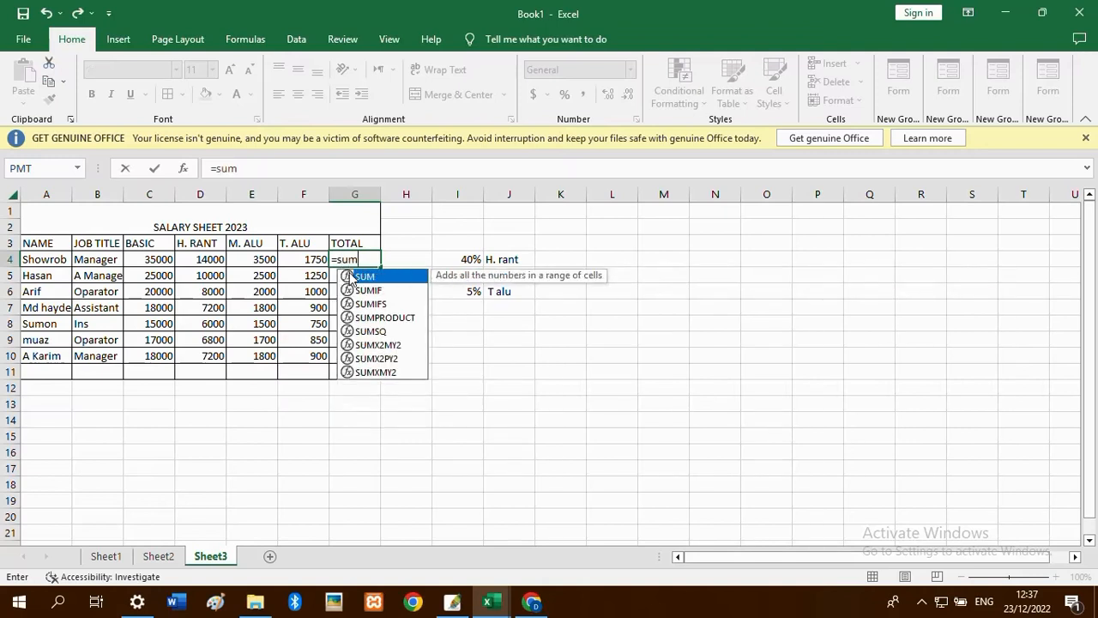
text(()
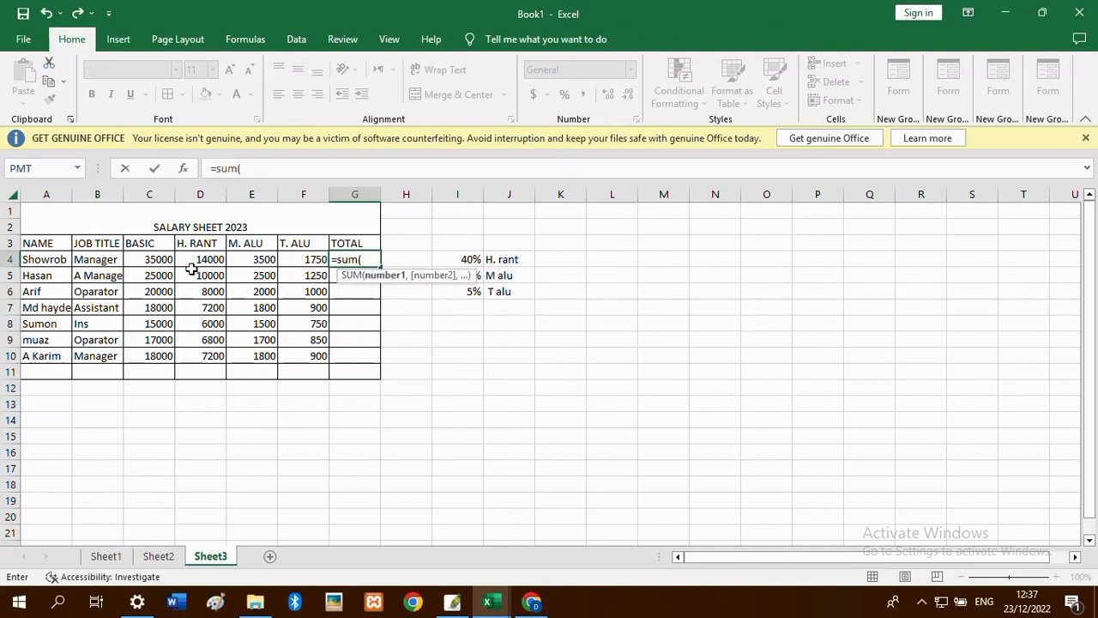
click(148, 262)
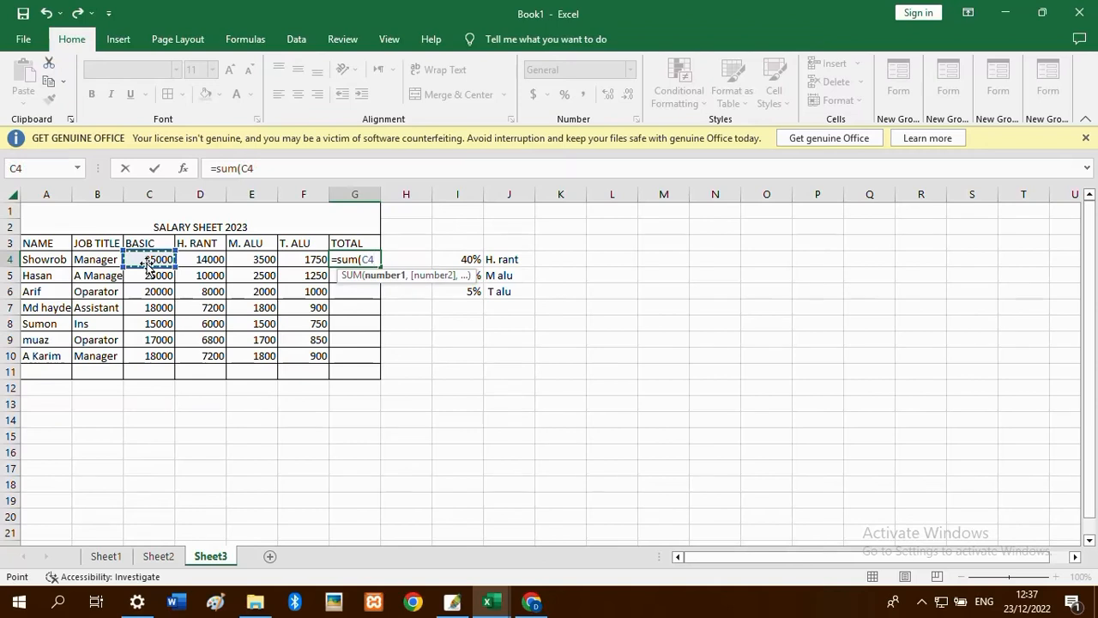
text(:)
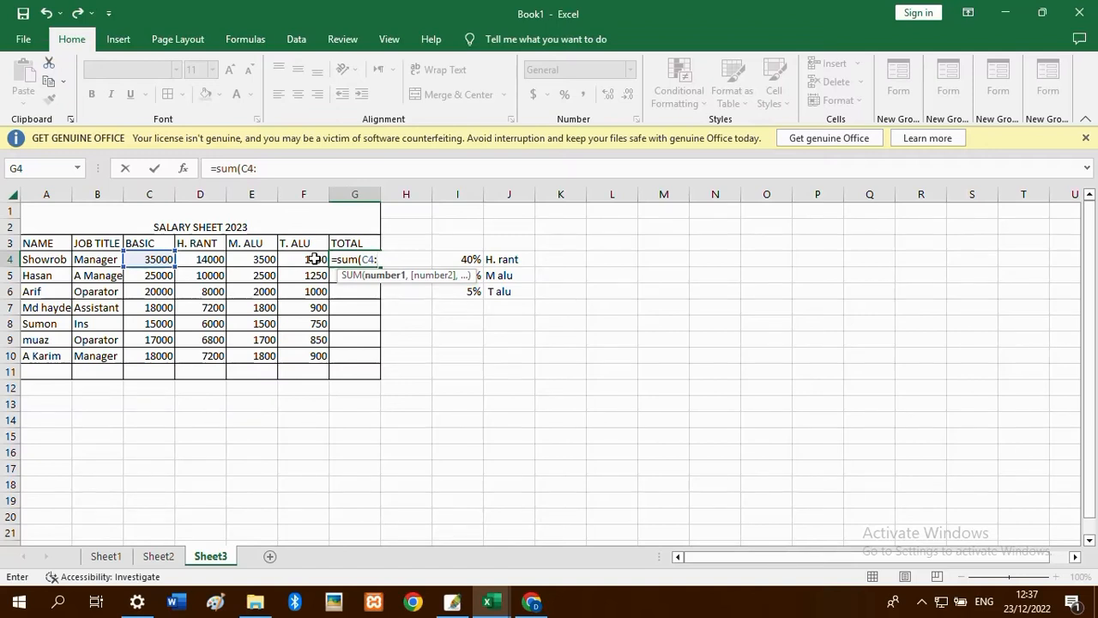
click(313, 259)
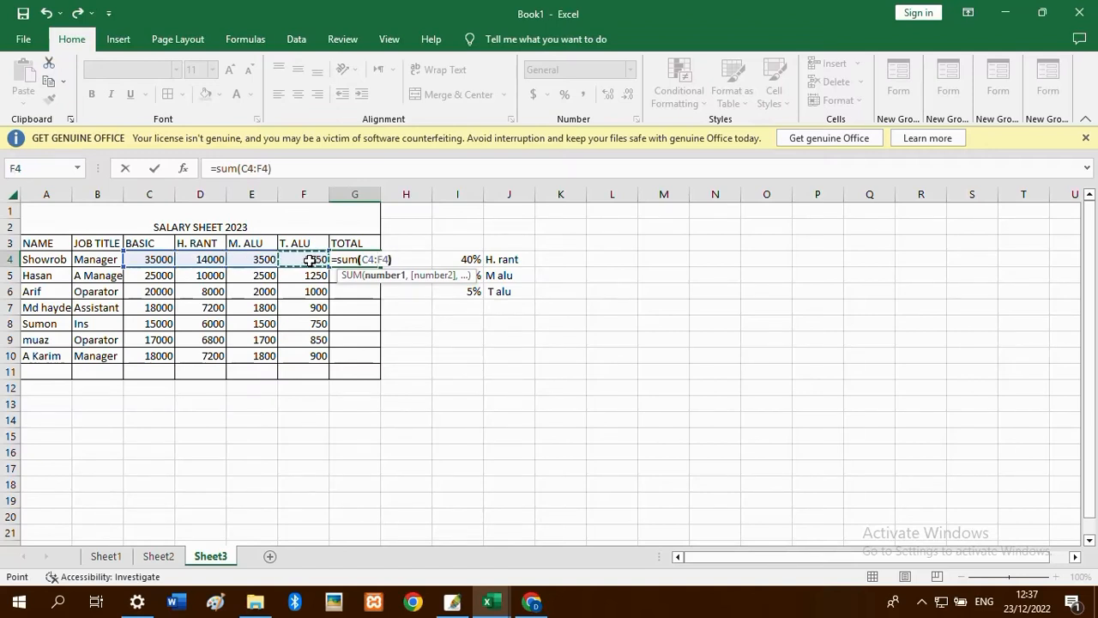
text())
key(Return)
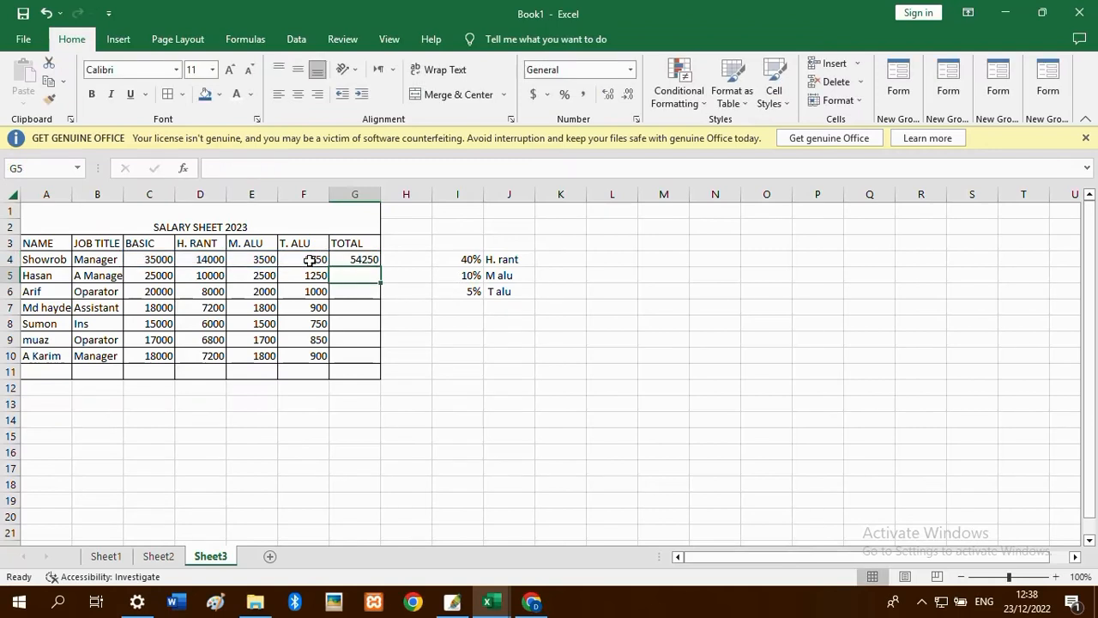
click(363, 257)
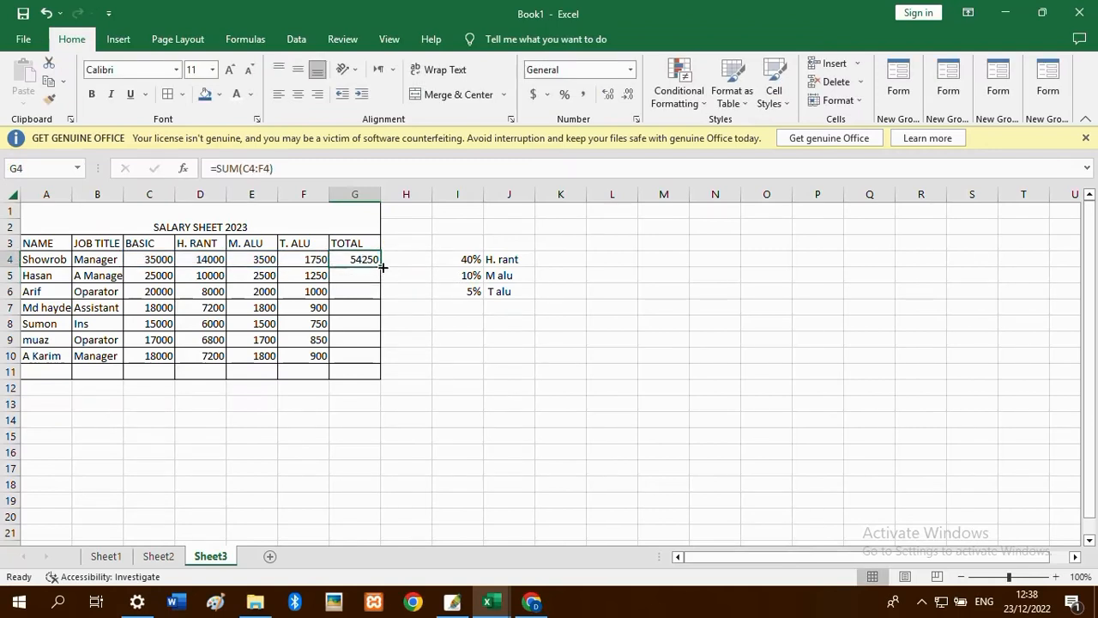
double_click(382, 266)
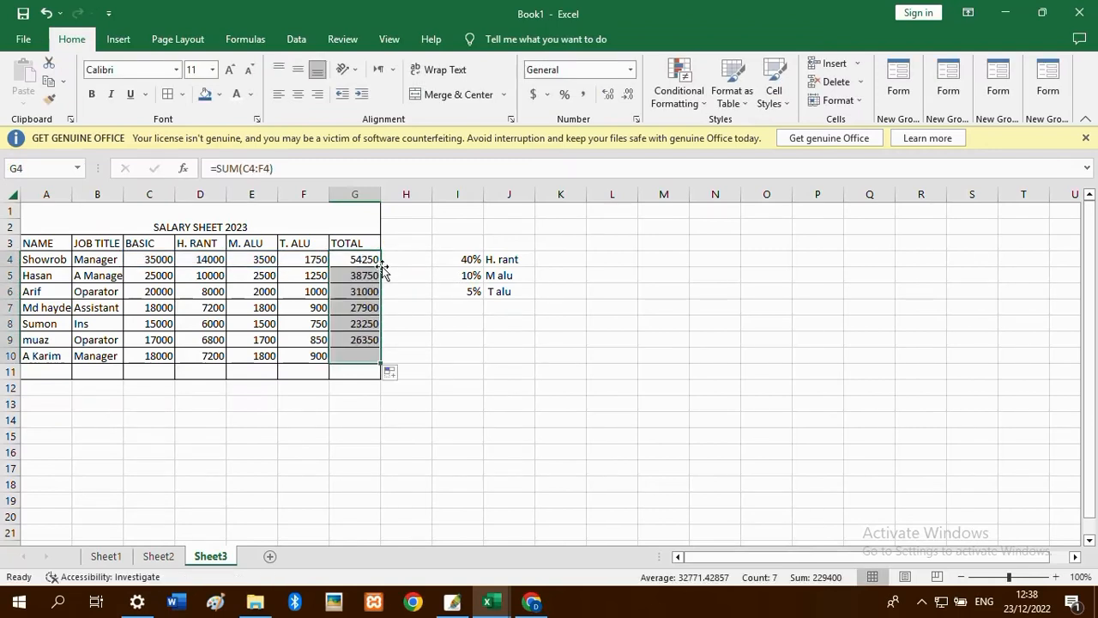
click(425, 345)
- Clear the formulas from the TOTAL cells G4:G10
drag(361, 260, 362, 342)
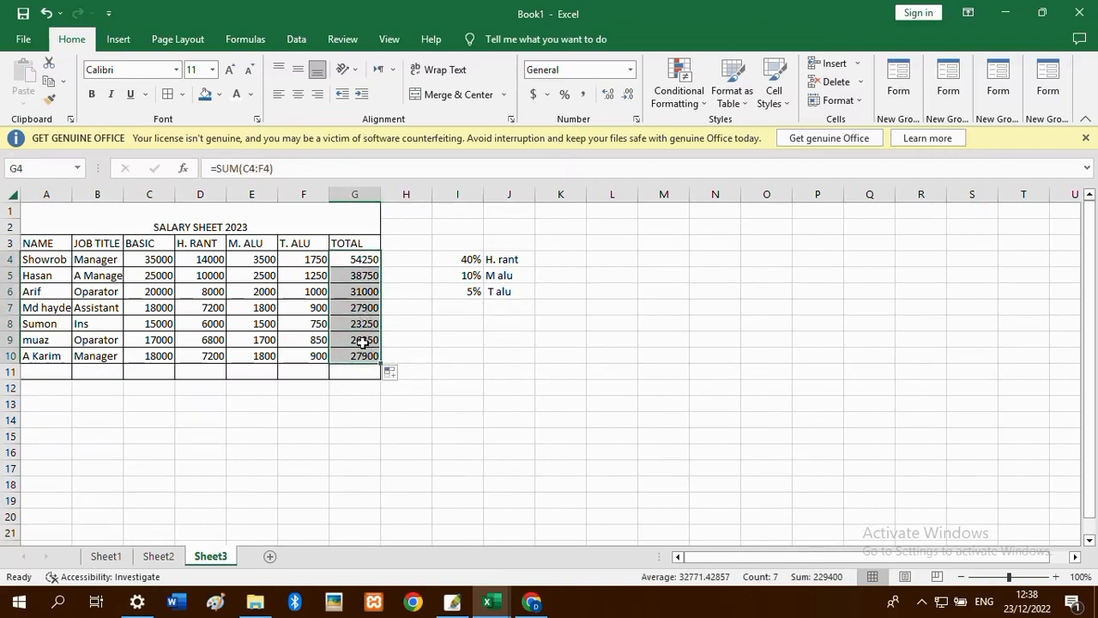
key(Delete)
double_click(386, 374)
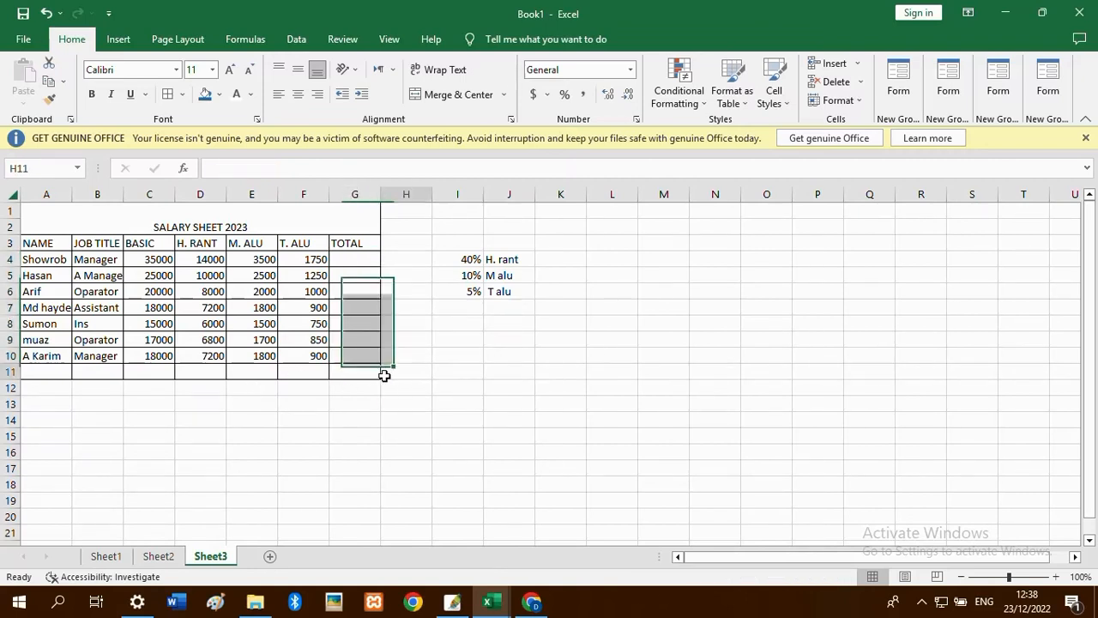
- Use AutoSum to total C4:F4 in G4 and fill the formula down to G10
click(352, 261)
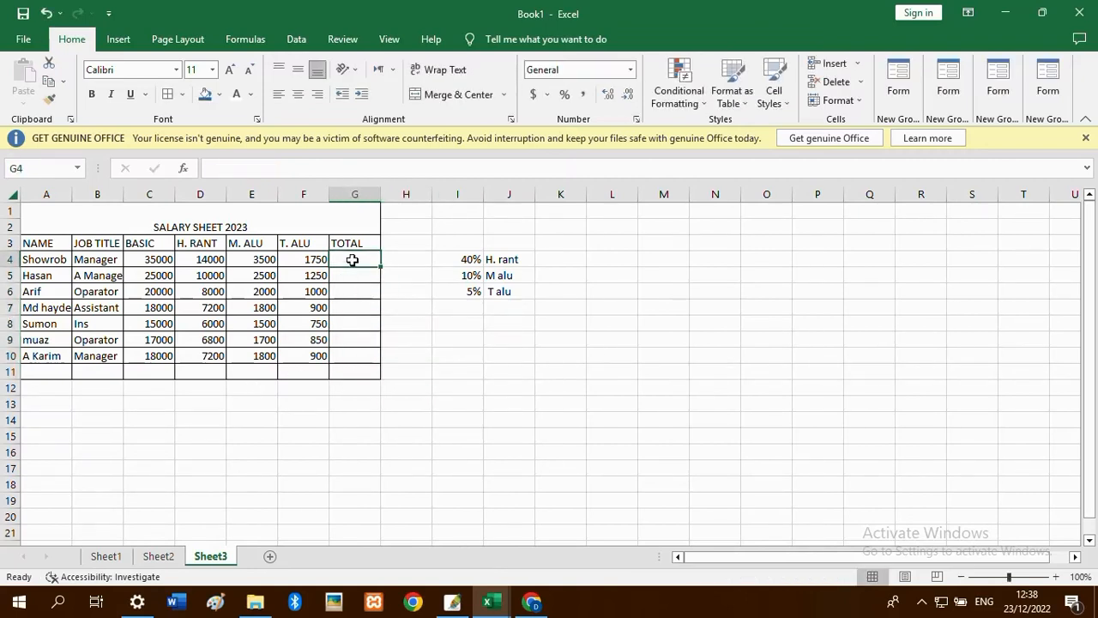
click(238, 41)
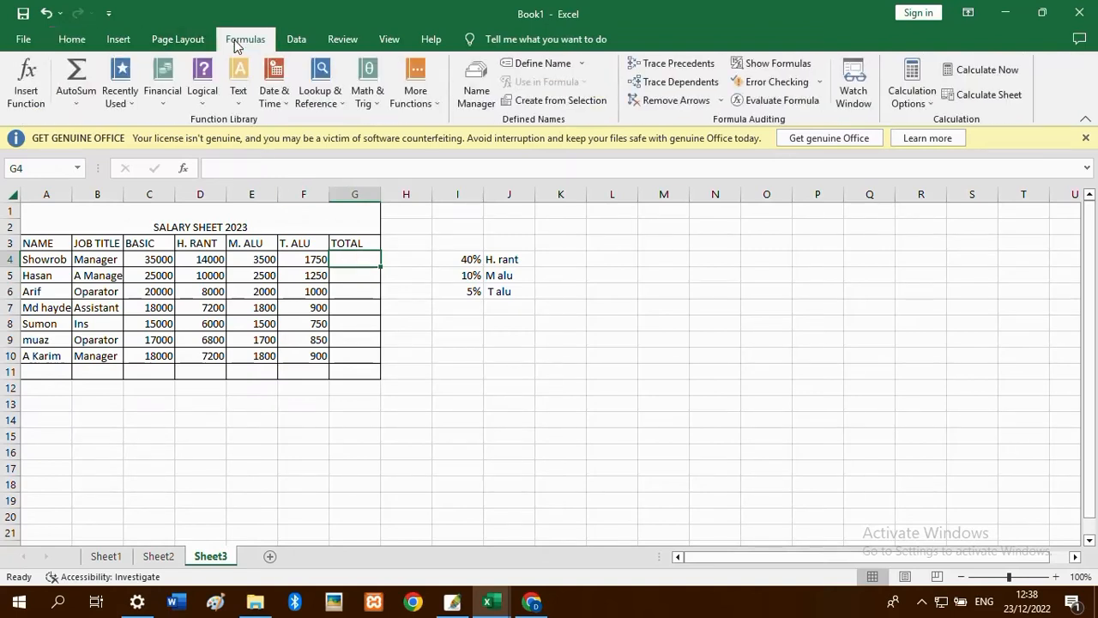
click(83, 82)
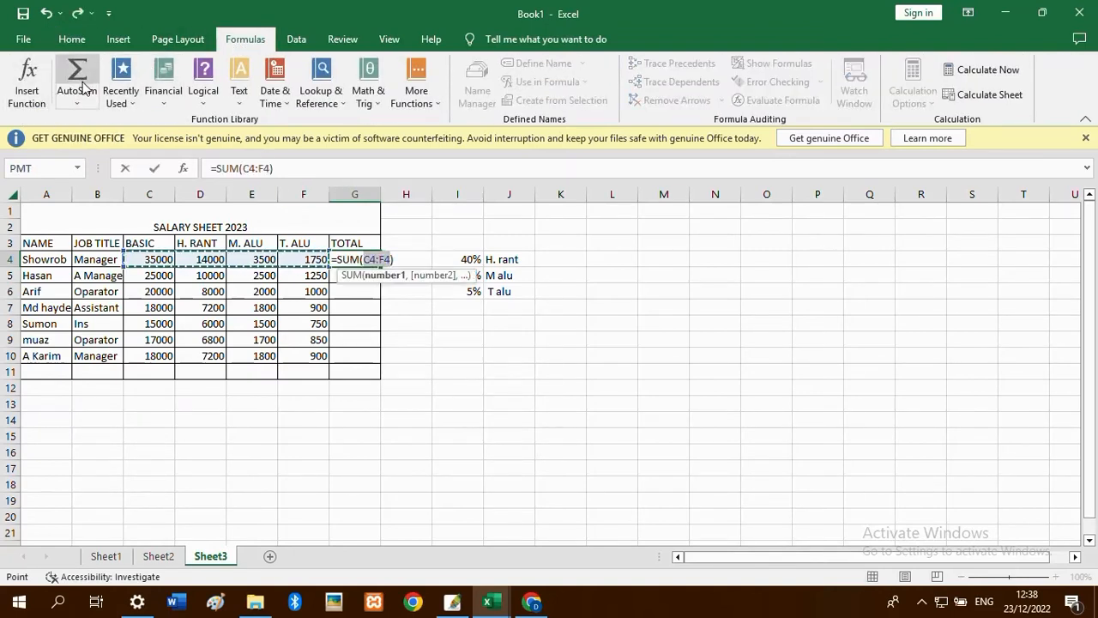
key(Return)
click(354, 257)
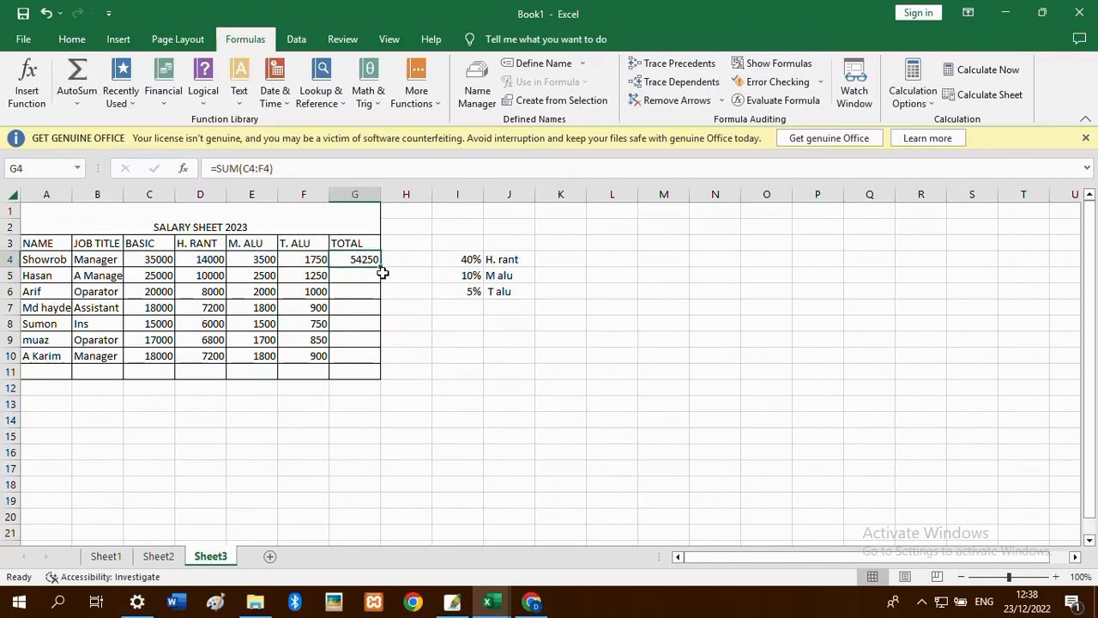
double_click(378, 267)
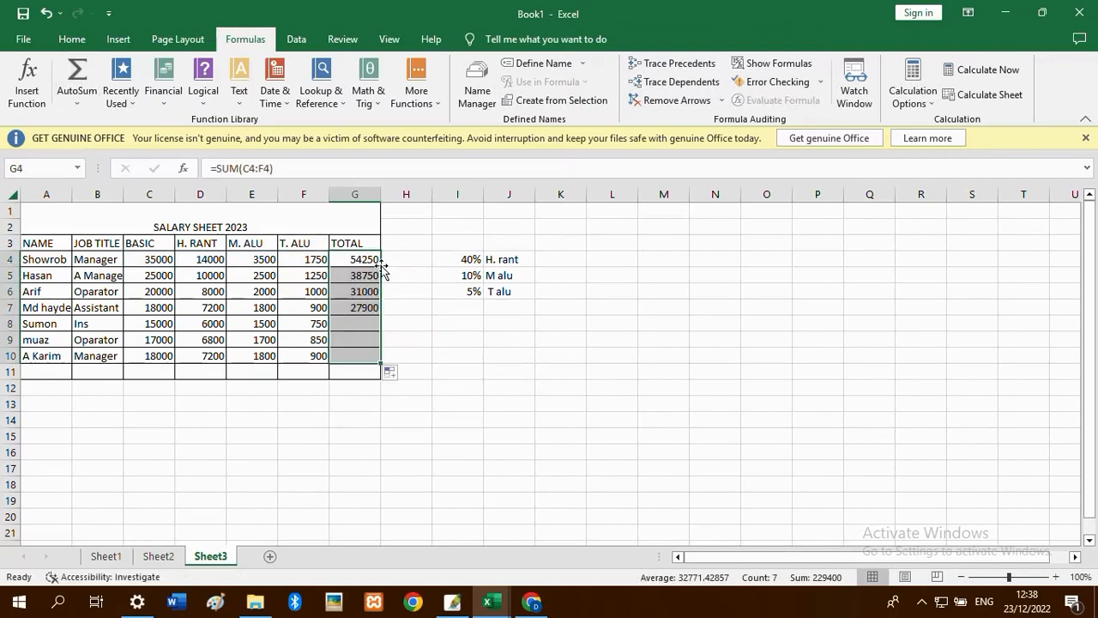
click(457, 307)
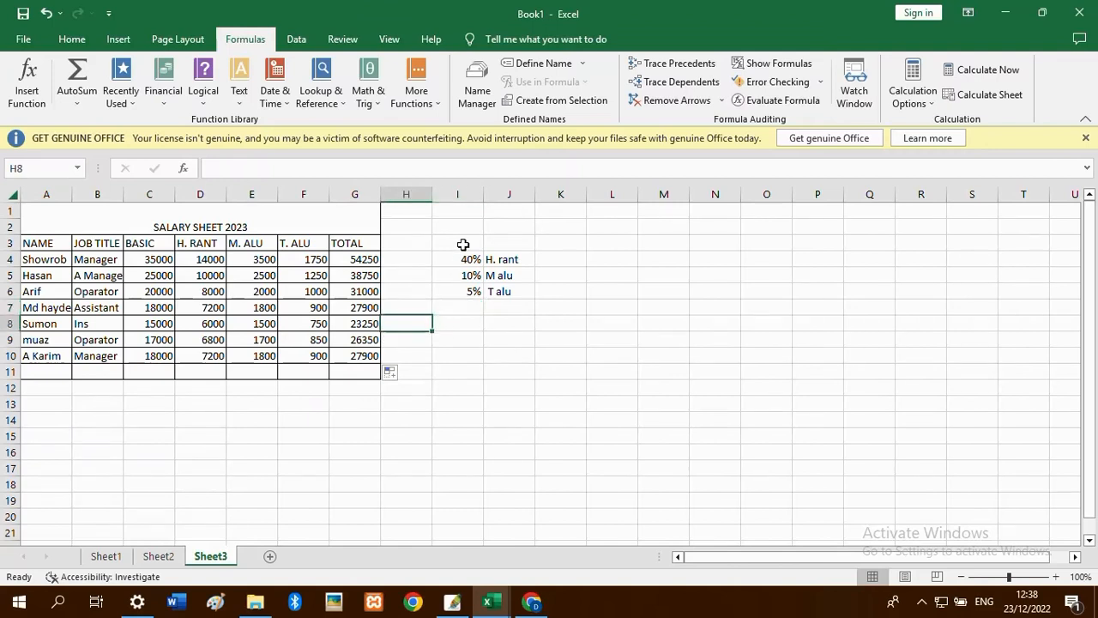
drag(461, 245, 532, 310)
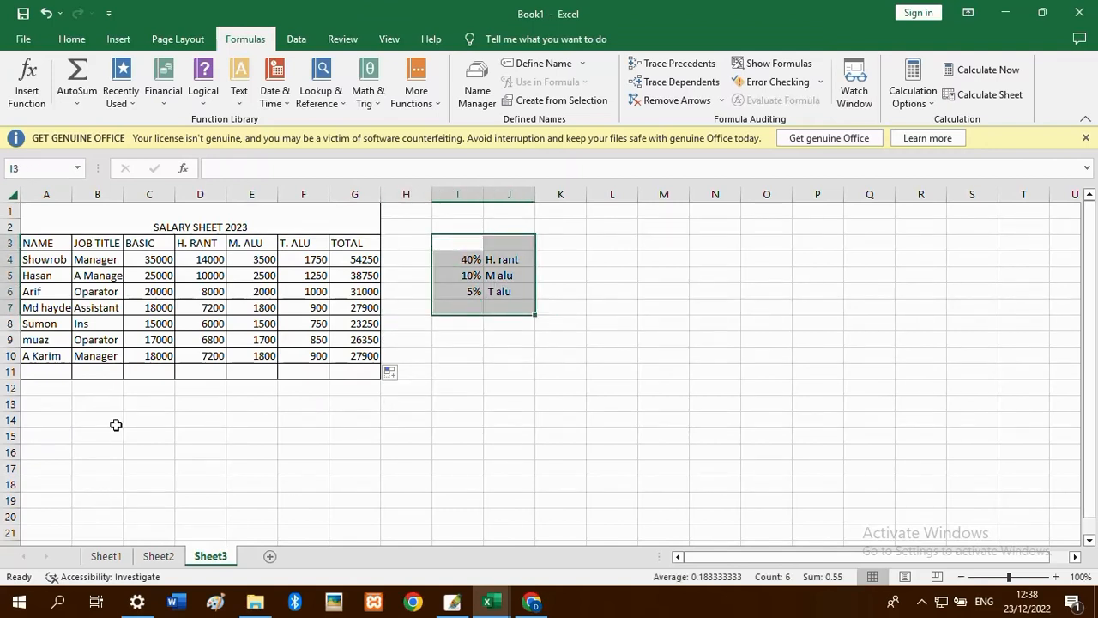
click(156, 423)
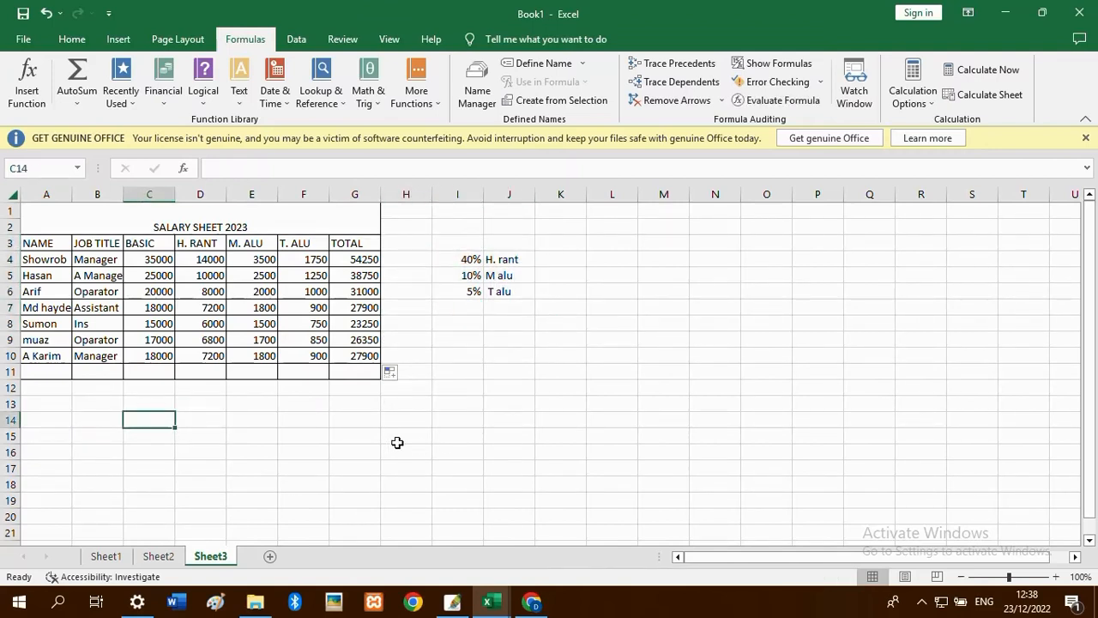